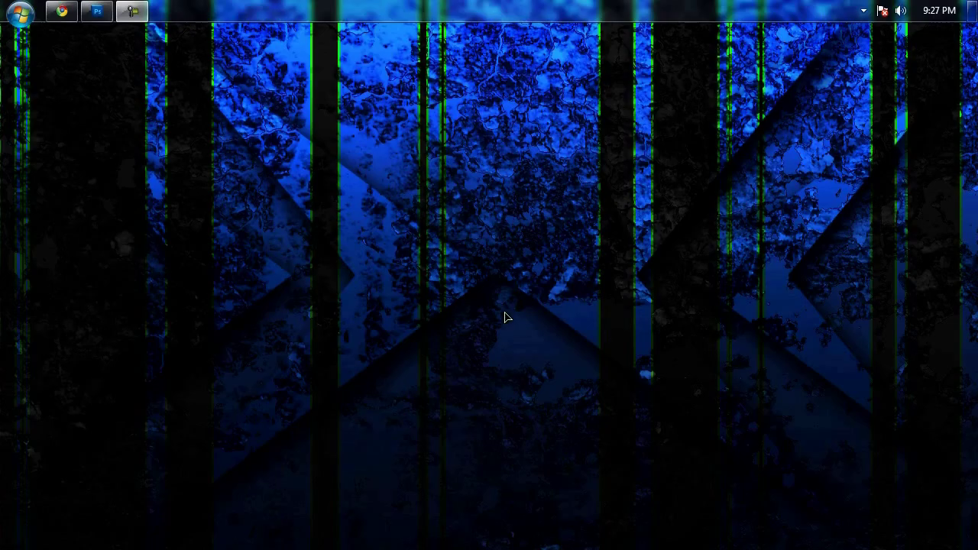
Restore Chrome and switch to the Ch-Ch-Check It Productions YouTube channel tab.
{"action": "left_click", "coordinate": [61, 11]}
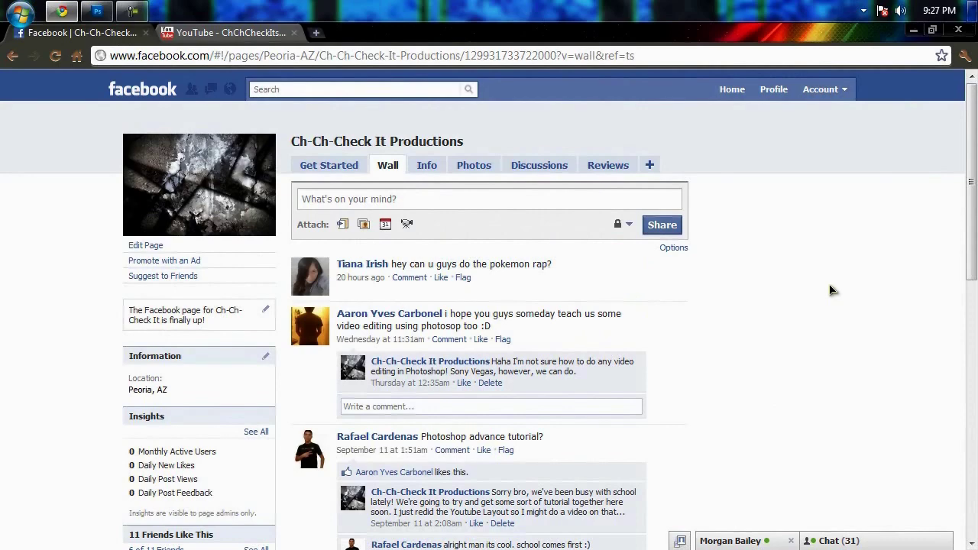
{"action": "left_click", "coordinate": [219, 34]}
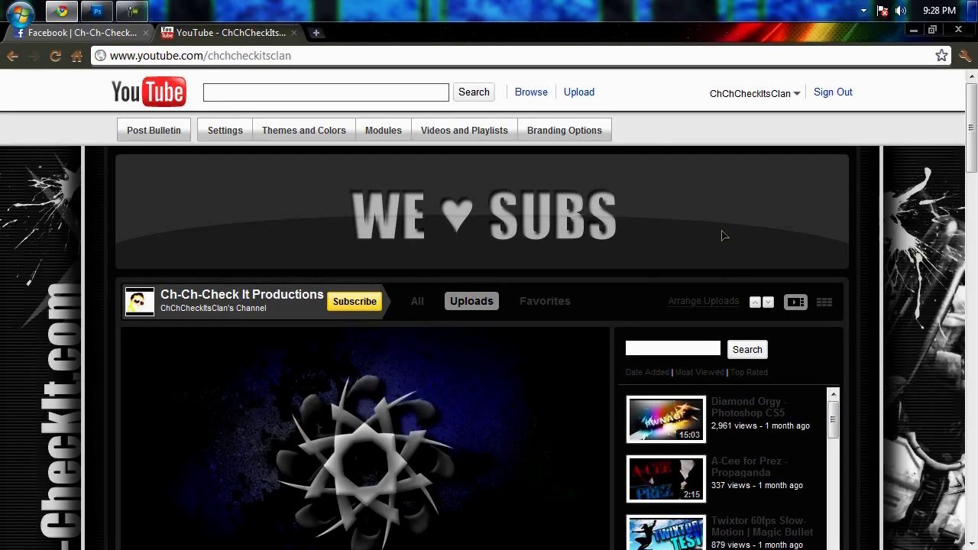
Minimize the browser and bring Photoshop with Photo0535.jpg back to the front.
{"action": "key", "text": "super+d"}
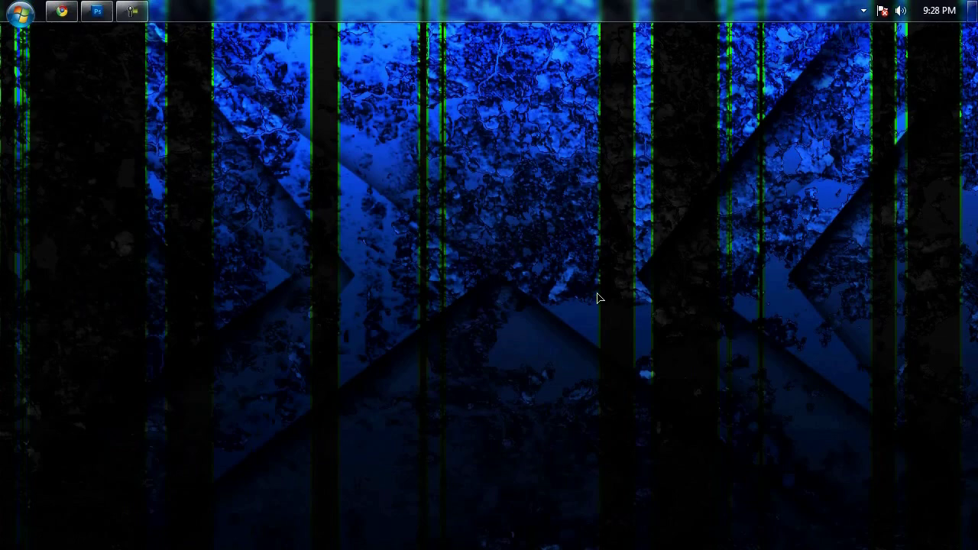
{"action": "left_click", "coordinate": [96, 11]}
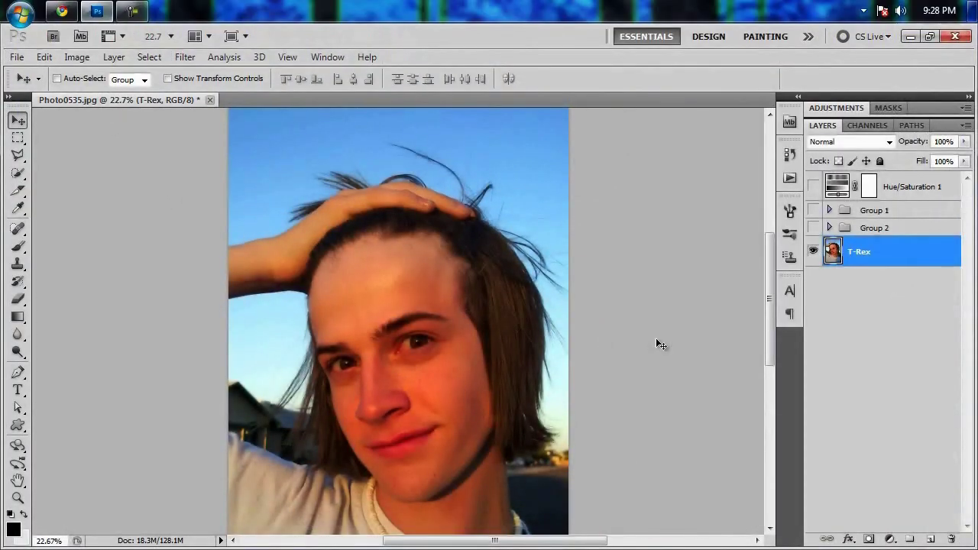
Zoom the canvas out from 22.7% to 16.5% so the whole portrait fits.
{"action": "key", "text": "ctrl+minus"}
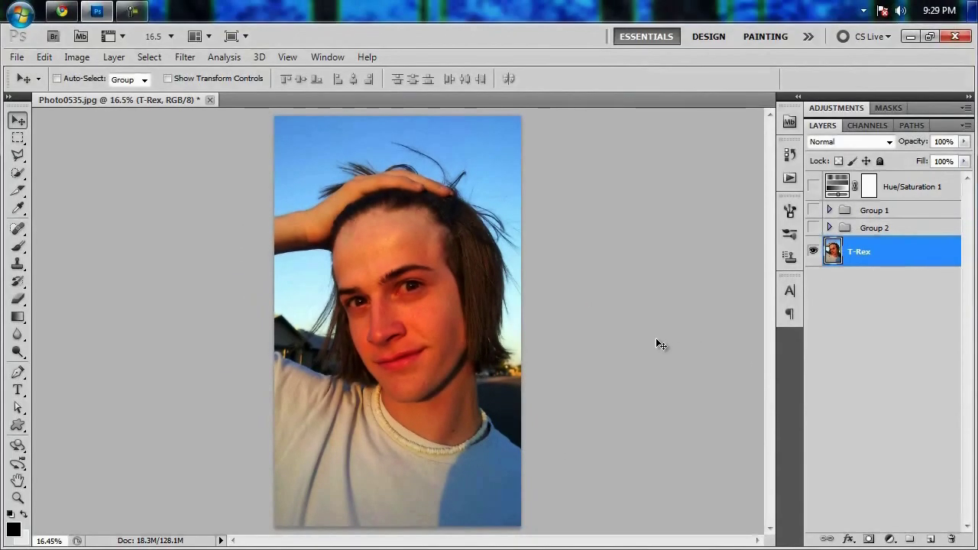
Show Hue/Saturation 1, Group 1 and Group 2, inspect the mosaic close-up, then fit to window.
{"action": "left_click", "coordinate": [813, 252], "text": "alt"}
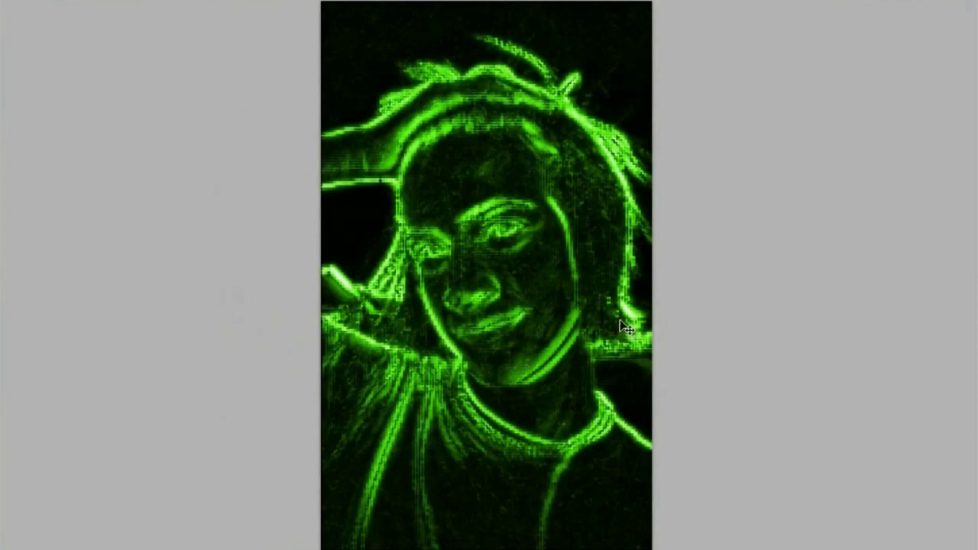
{"action": "scroll", "coordinate": [620, 319], "scroll_direction": "up", "scroll_amount": 3}
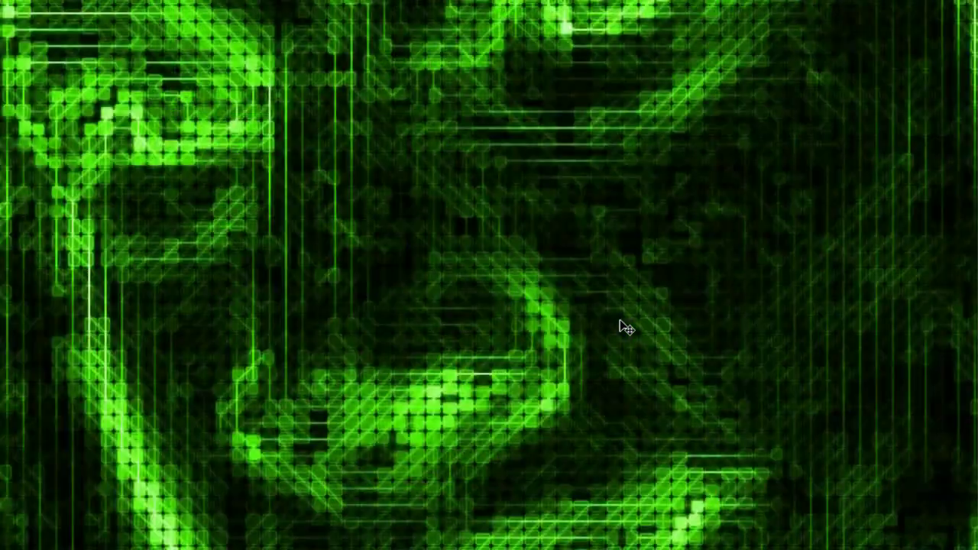
{"action": "scroll", "coordinate": [382, 168], "scroll_direction": "down", "scroll_amount": 2}
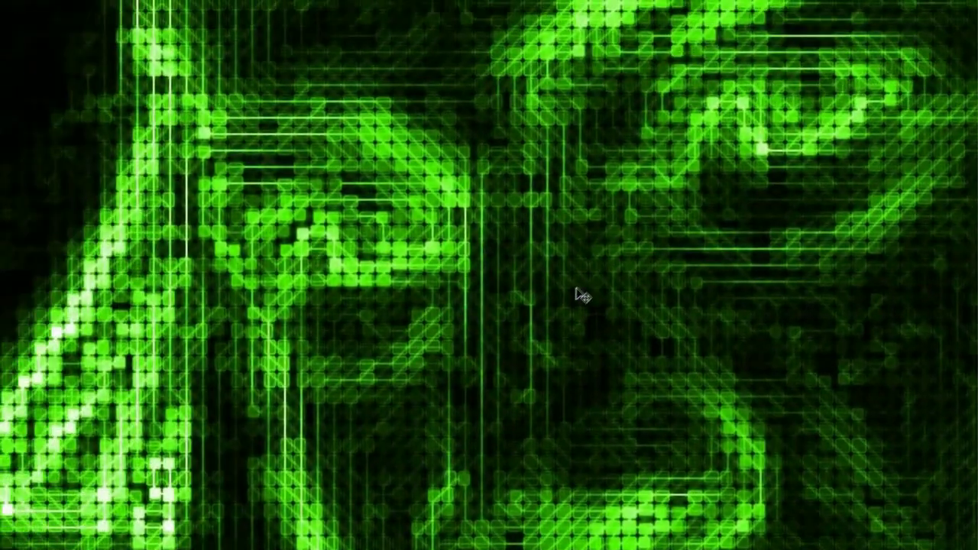
{"action": "scroll", "coordinate": [573, 258], "scroll_direction": "up", "scroll_amount": 2}
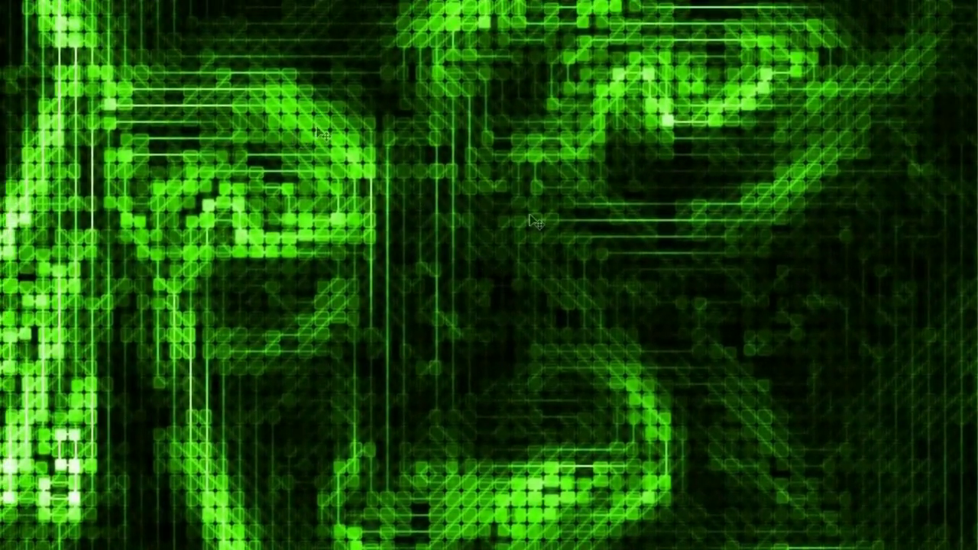
{"action": "left_click_drag", "start_coordinate": [718, 471], "coordinate": [683, 392]}
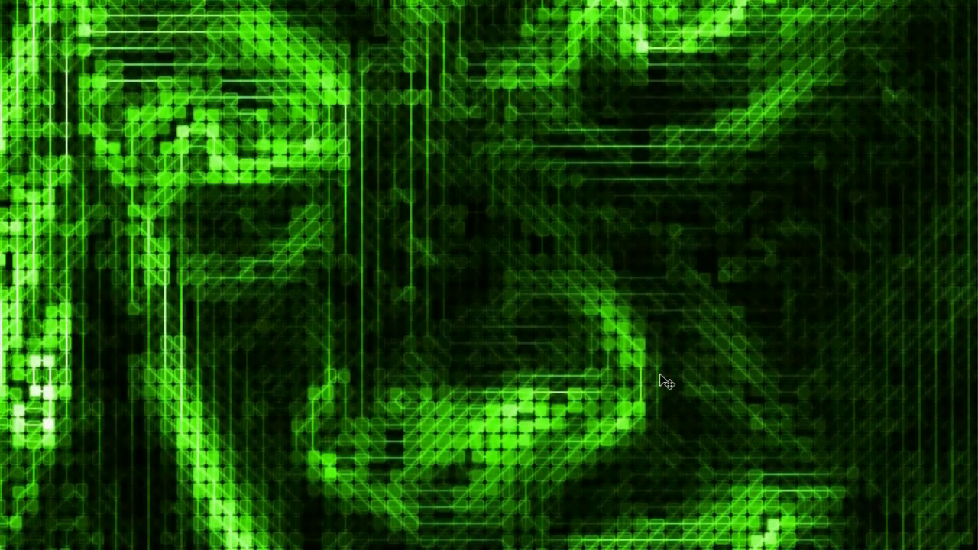
{"action": "scroll", "coordinate": [786, 280], "scroll_direction": "up", "scroll_amount": 3}
{"action": "scroll", "coordinate": [546, 226], "scroll_direction": "up", "scroll_amount": 5}
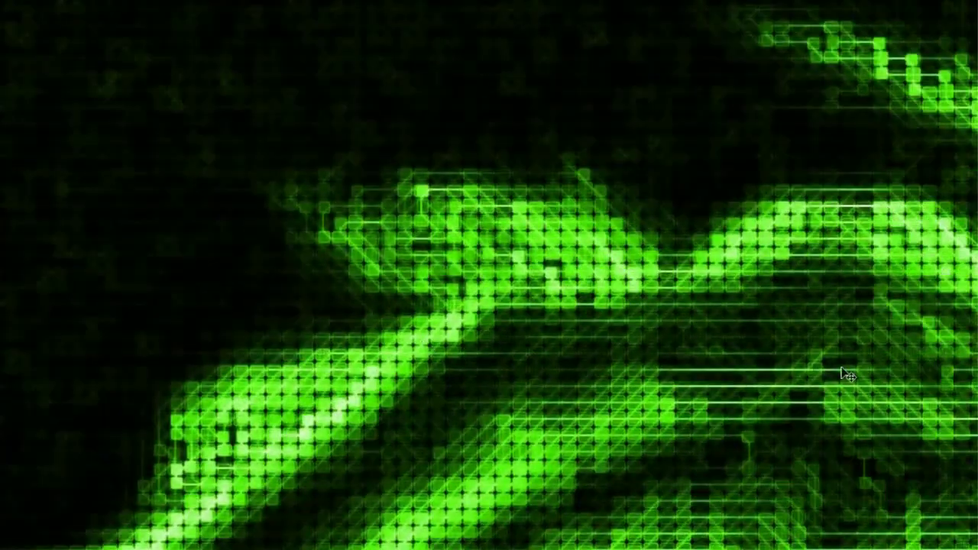
{"action": "key", "text": "ctrl+0"}
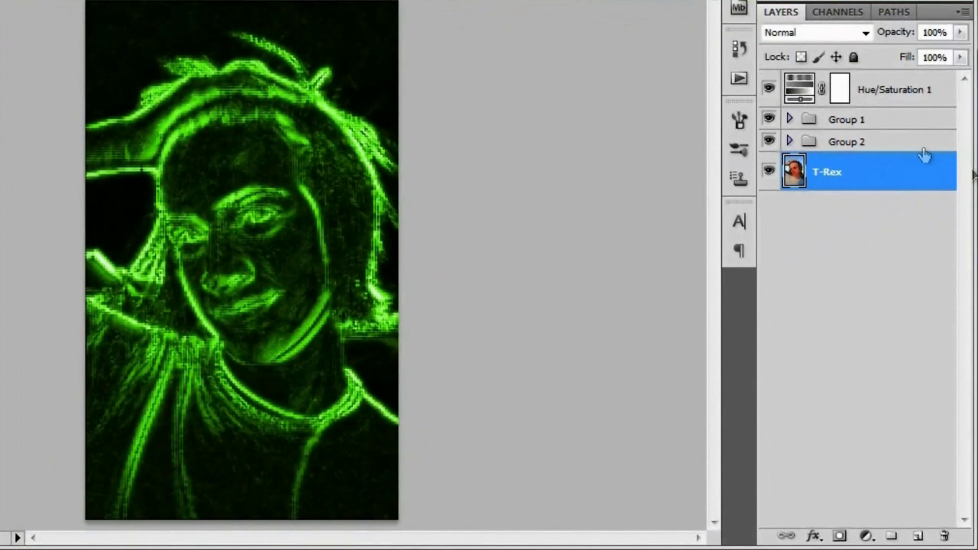
Delete Group 2, Group 1 and Hue/Saturation 1, then duplicate the T-Rex layer.
{"action": "left_click", "coordinate": [867, 142]}
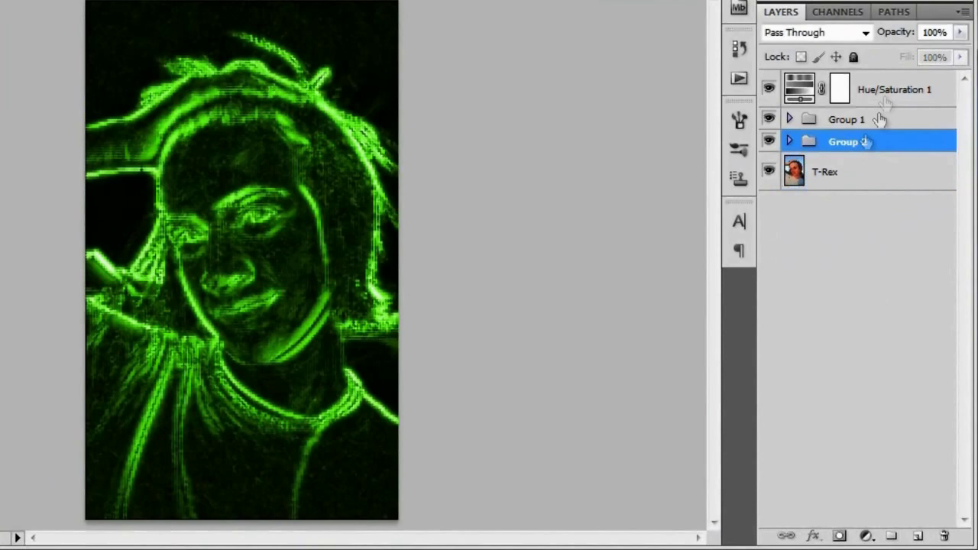
{"action": "left_click", "coordinate": [876, 89], "text": "shift"}
{"action": "left_click_drag", "start_coordinate": [874, 141], "coordinate": [944, 535]}
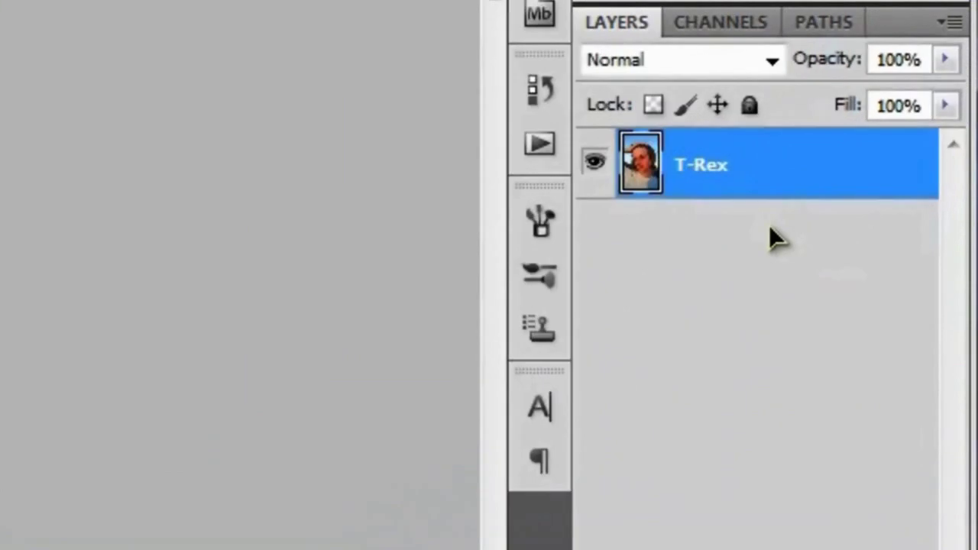
{"action": "key", "text": "ctrl+j"}
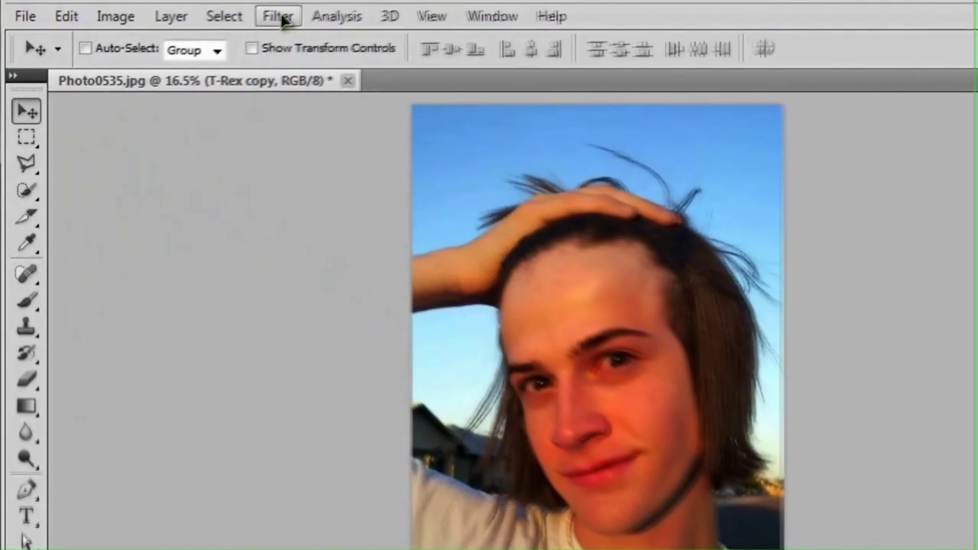
{"action": "left_click", "coordinate": [185, 56]}
Apply a Mosaic filter with cell size 16 to T-Rex copy.
{"action": "mouse_move", "coordinate": [329, 312]}
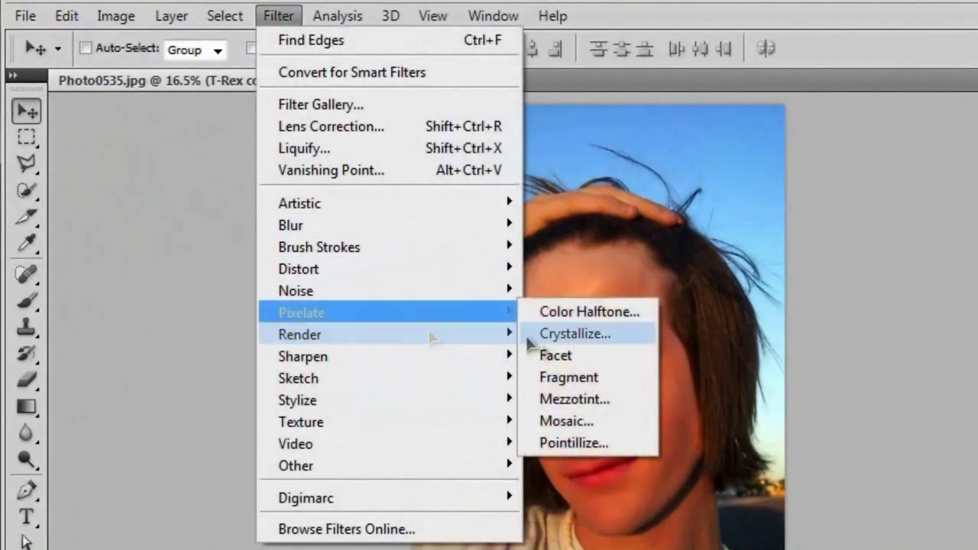
{"action": "left_click", "coordinate": [561, 422]}
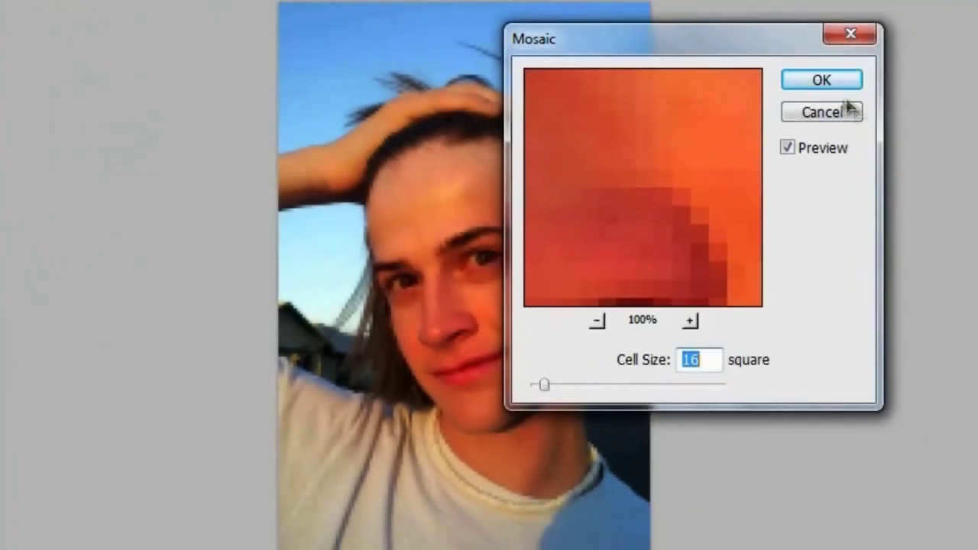
{"action": "left_click", "coordinate": [833, 82]}
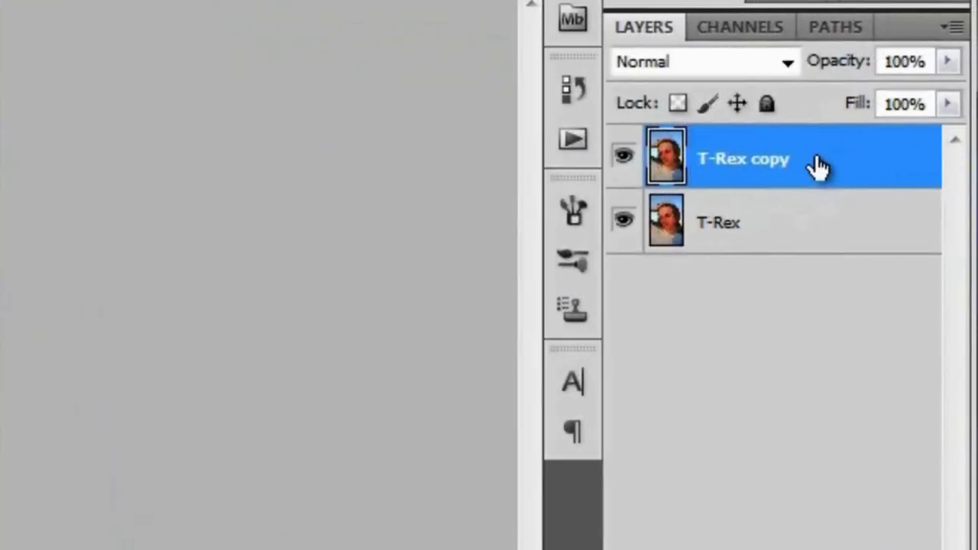
Duplicate it as a hidden T-Rex copy 2 and keep editing T-Rex copy.
{"action": "key", "text": "ctrl+j"}
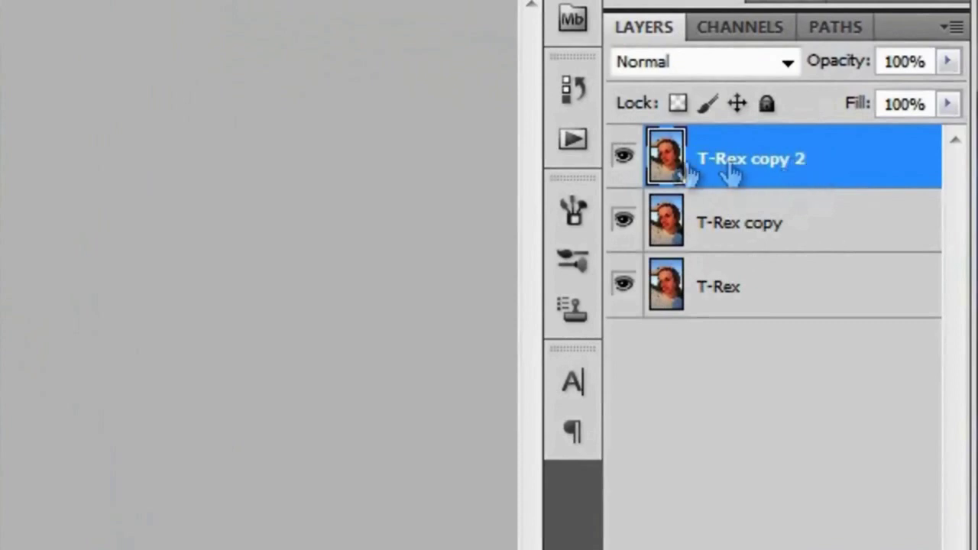
{"action": "left_click", "coordinate": [624, 156]}
{"action": "left_click", "coordinate": [738, 240]}
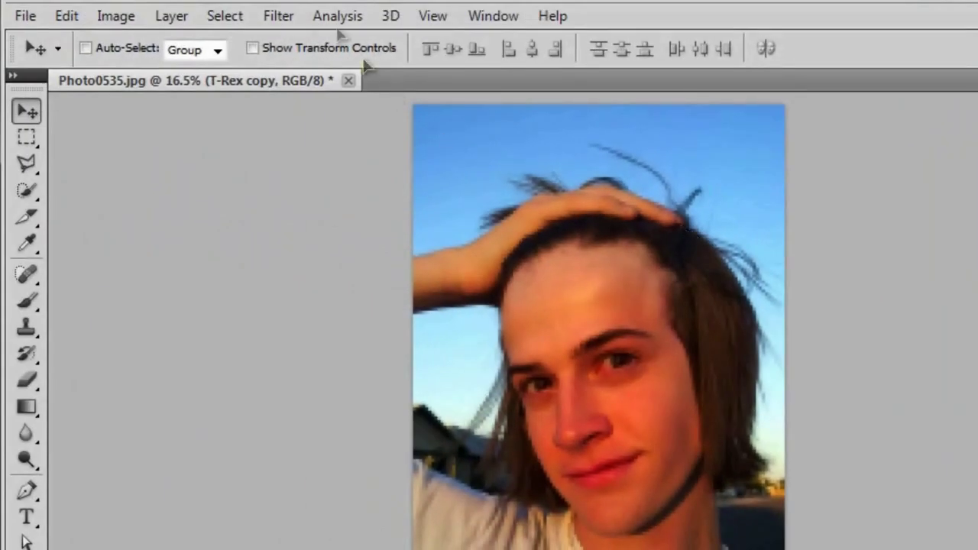
{"action": "left_click", "coordinate": [278, 16]}
Apply Find Edges and a radius-2 Median filter to T-Rex copy.
{"action": "mouse_move", "coordinate": [313, 408]}
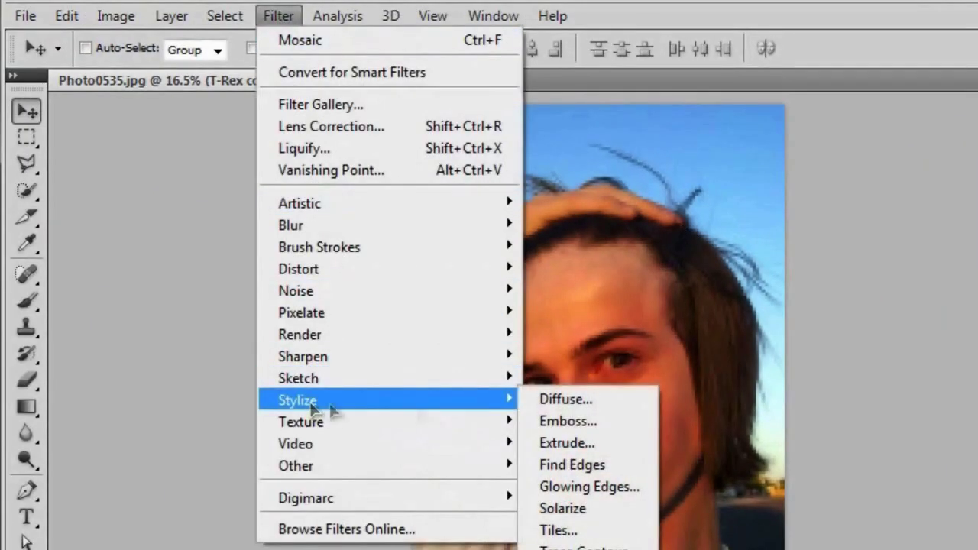
{"action": "left_click", "coordinate": [623, 466]}
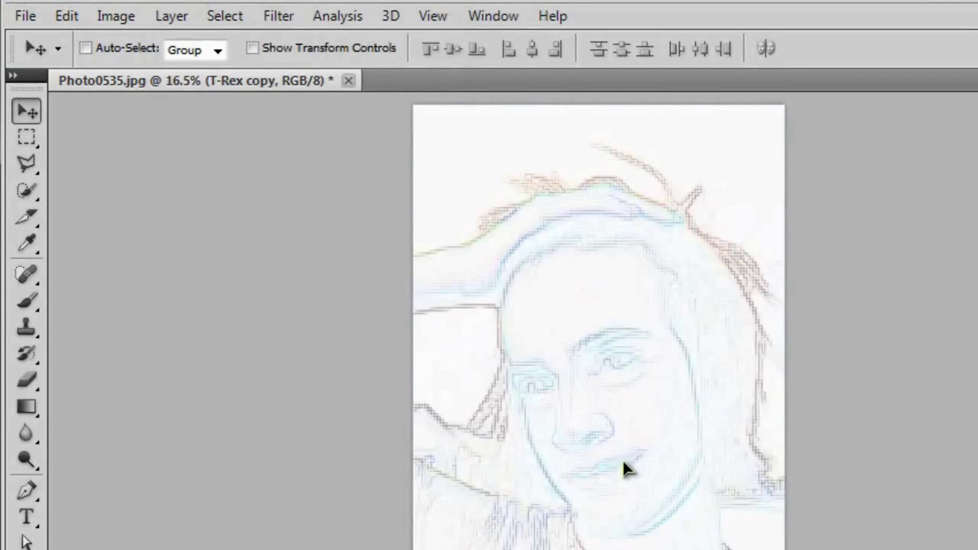
{"action": "left_click", "coordinate": [279, 17]}
{"action": "mouse_move", "coordinate": [325, 292]}
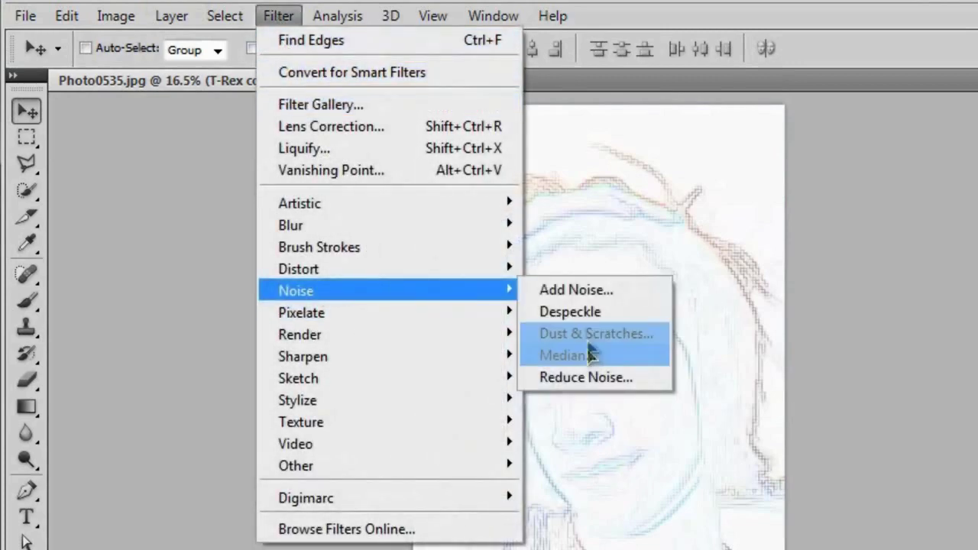
{"action": "left_click", "coordinate": [568, 355]}
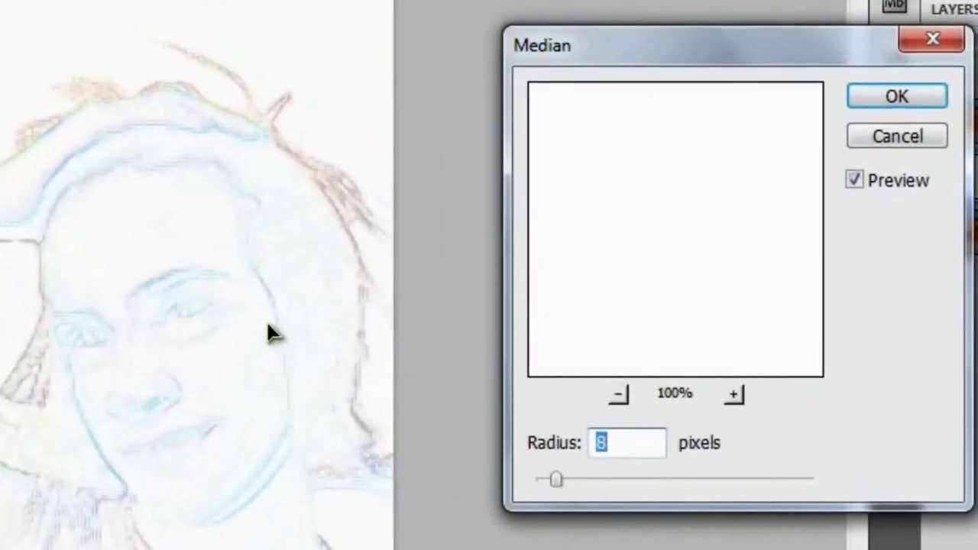
{"action": "type", "text": "2"}
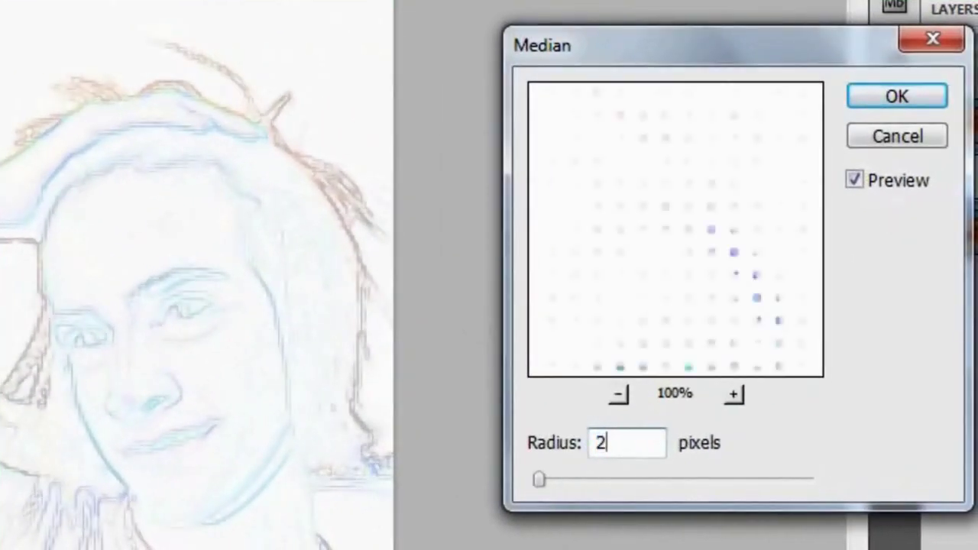
{"action": "left_click", "coordinate": [924, 101]}
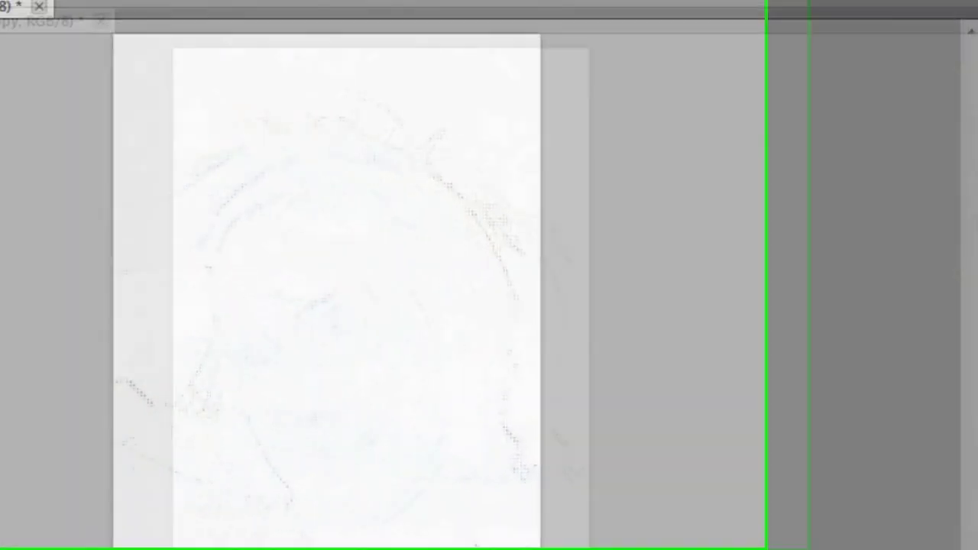
Apply a radius-4 Minimum filter and invert the layer to bright edges on black.
{"action": "left_click", "coordinate": [280, 15]}
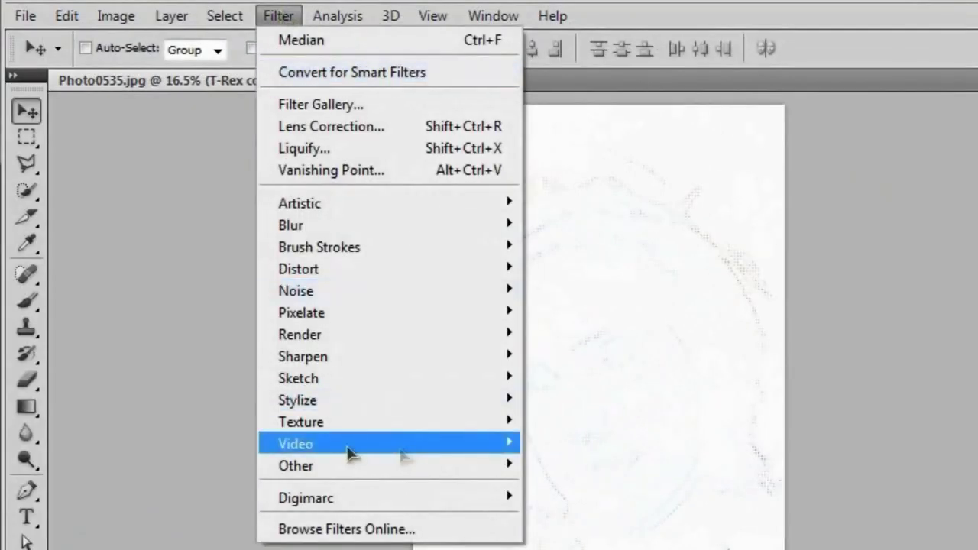
{"action": "mouse_move", "coordinate": [291, 466]}
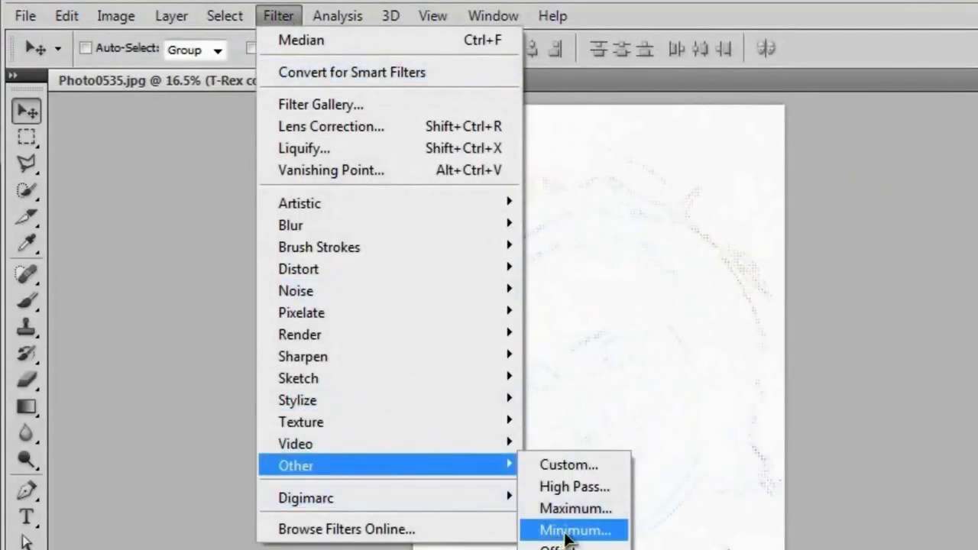
{"action": "left_click", "coordinate": [619, 531]}
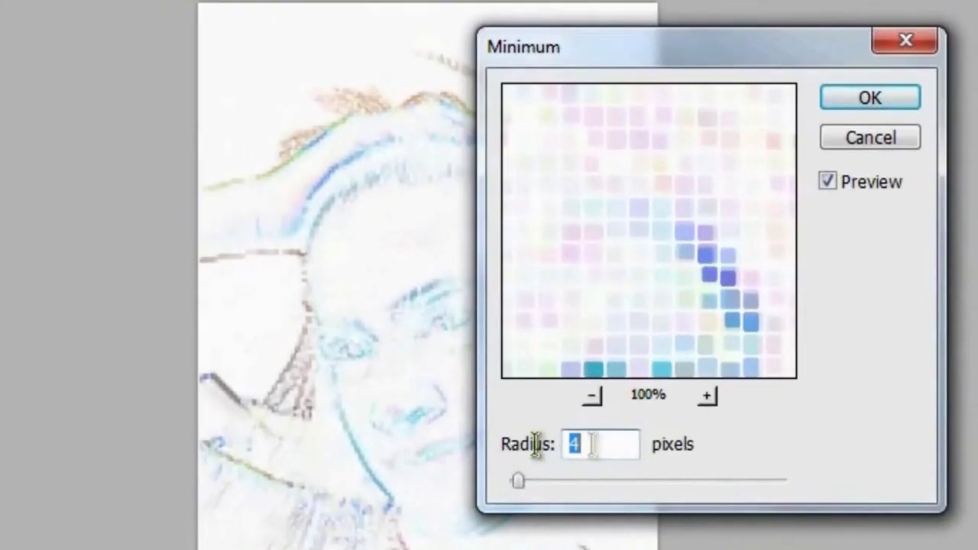
{"action": "left_click", "coordinate": [894, 99]}
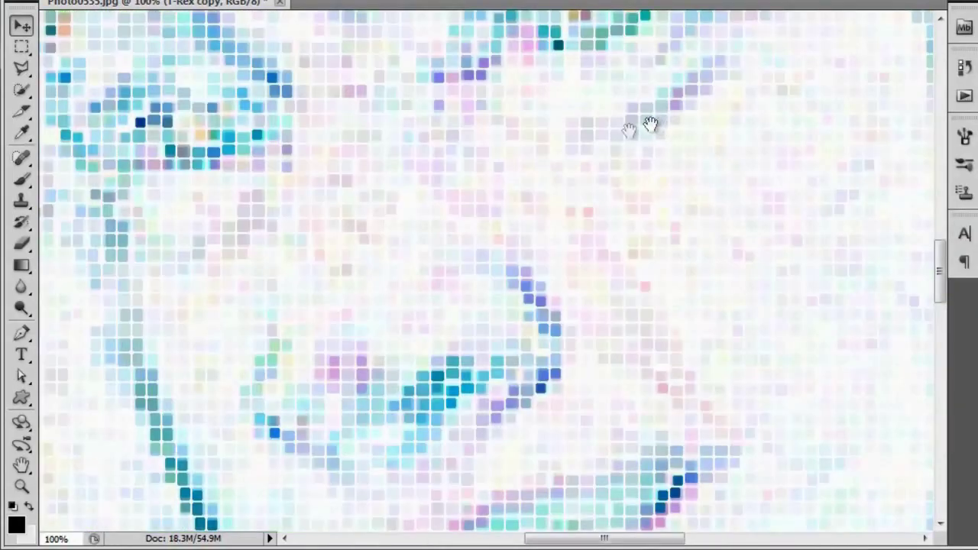
{"action": "left_click_drag", "start_coordinate": [225, 148], "coordinate": [451, 221]}
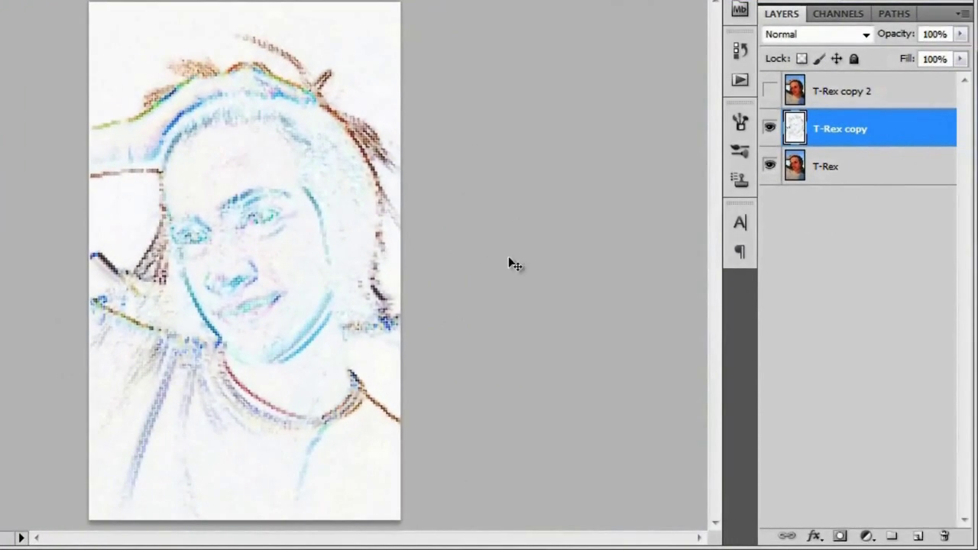
{"action": "key", "text": "ctrl+i"}
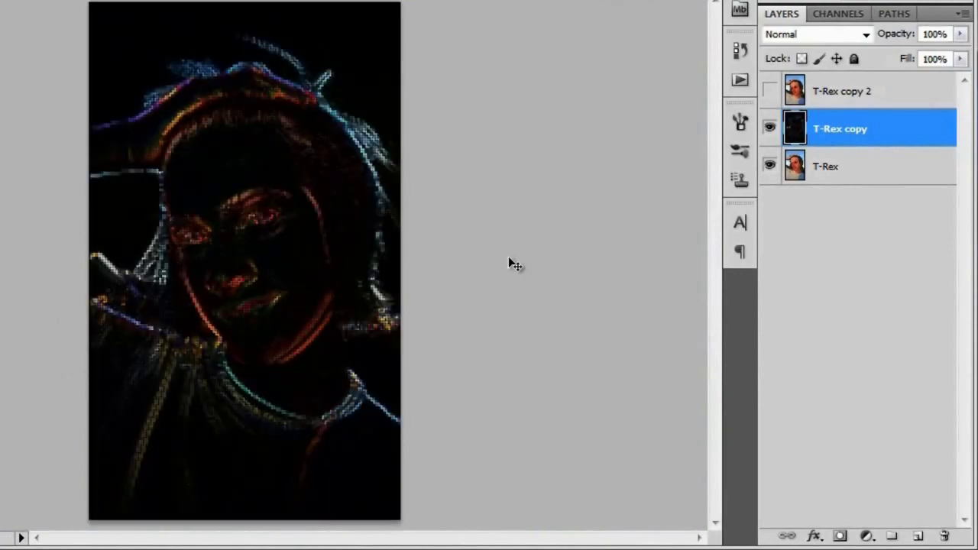
Duplicate the layer as T-Rex copy 3, apply Find Edges and invert it.
{"action": "key", "text": "ctrl+j"}
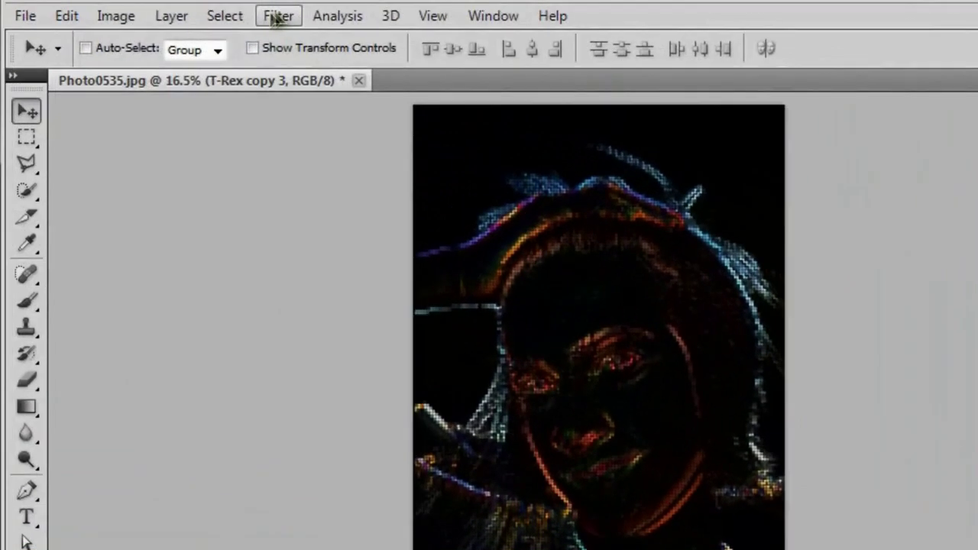
{"action": "left_click", "coordinate": [277, 15]}
{"action": "mouse_move", "coordinate": [350, 400]}
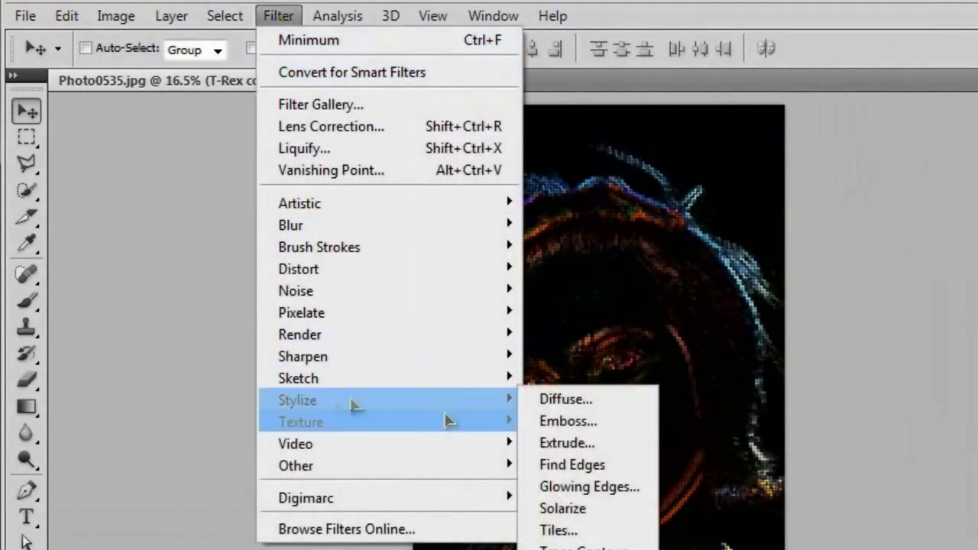
{"action": "left_click", "coordinate": [575, 464]}
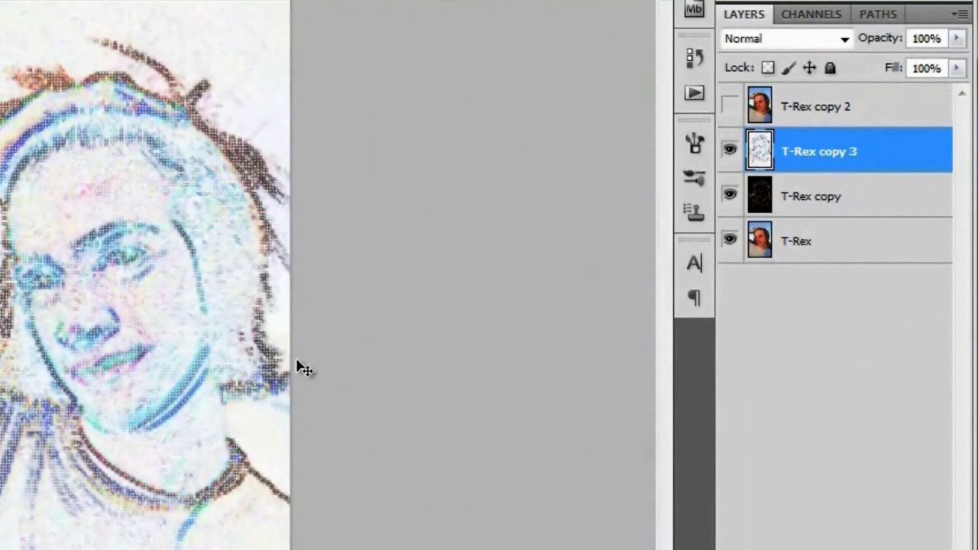
{"action": "key", "text": "ctrl+i"}
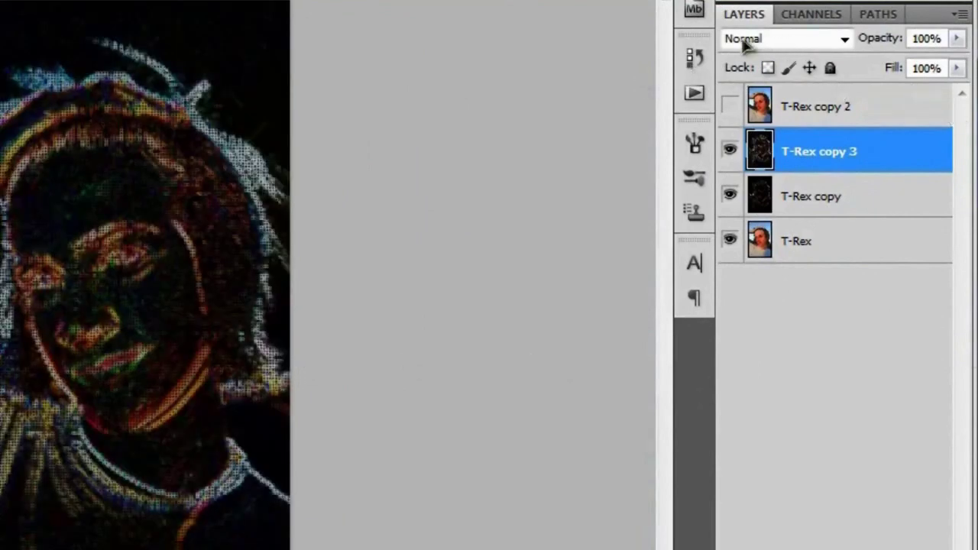
Set T-Rex copy 3 to Screen at 25% opacity, then select and show T-Rex copy 2.
{"action": "left_click", "coordinate": [843, 40]}
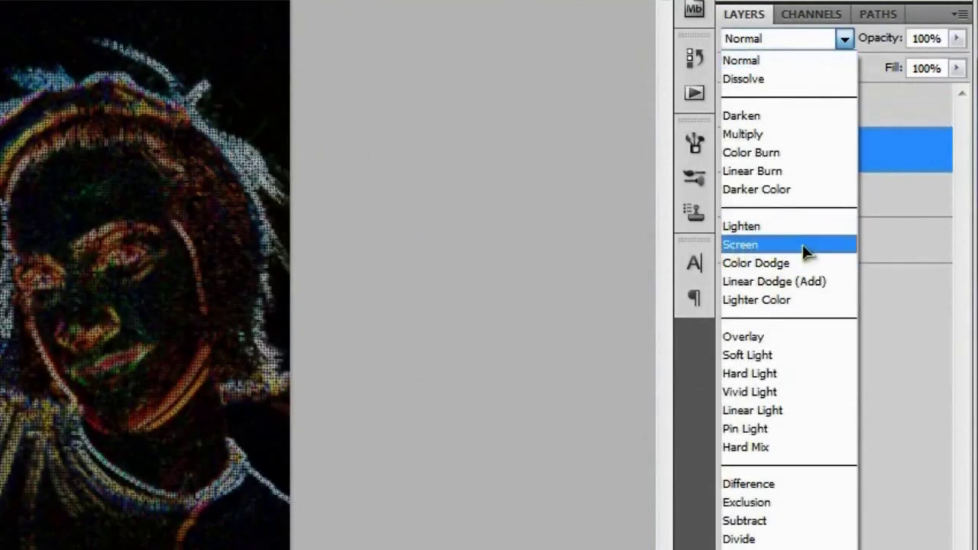
{"action": "left_click", "coordinate": [743, 245]}
{"action": "left_click", "coordinate": [926, 39]}
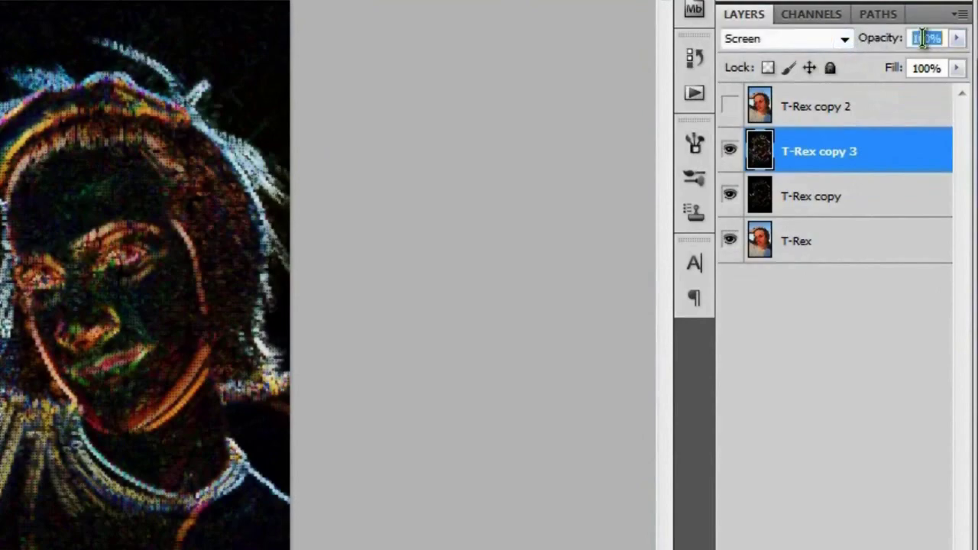
{"action": "type", "text": "25"}
{"action": "key", "text": "Return"}
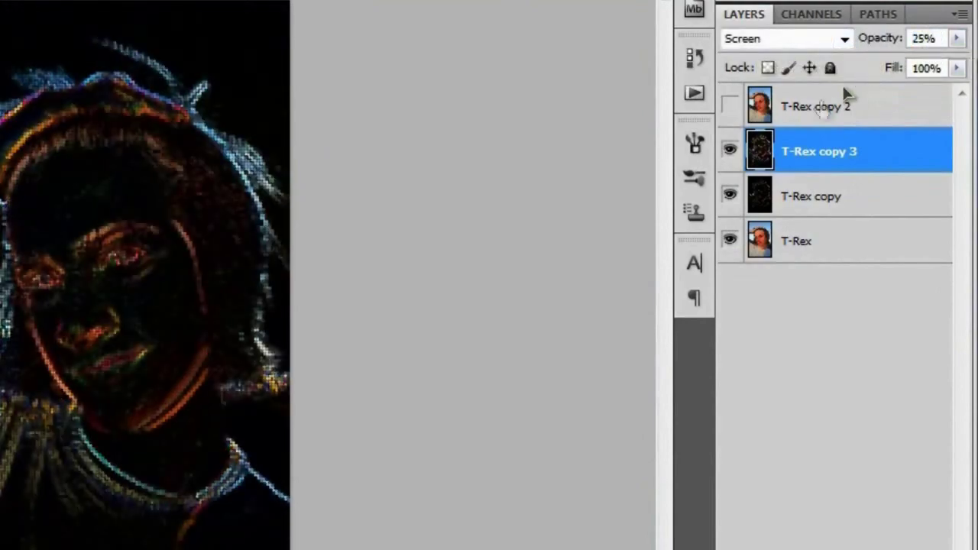
{"action": "left_click", "coordinate": [871, 111]}
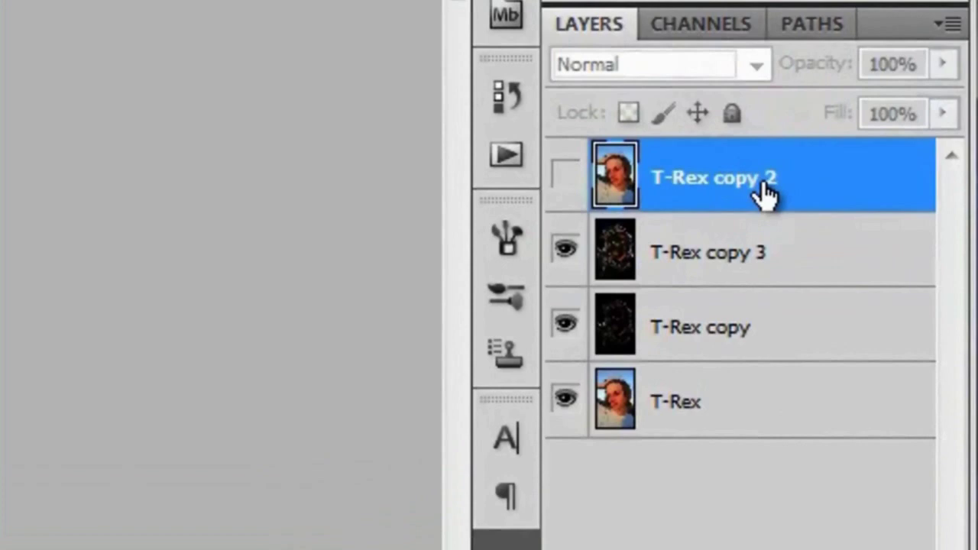
{"action": "left_click", "coordinate": [562, 174]}
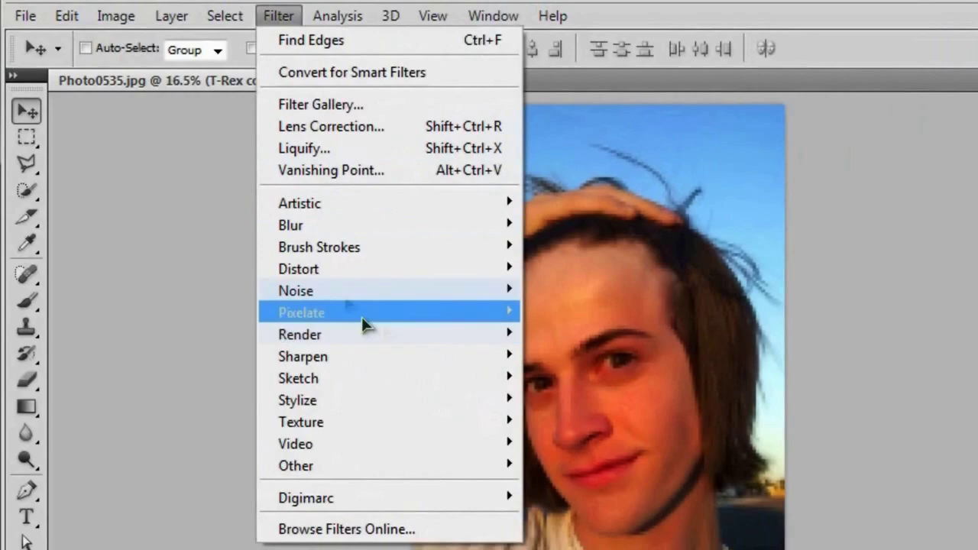
Apply a Median filter with radius 8 to T-Rex copy 2.
{"action": "mouse_move", "coordinate": [340, 294]}
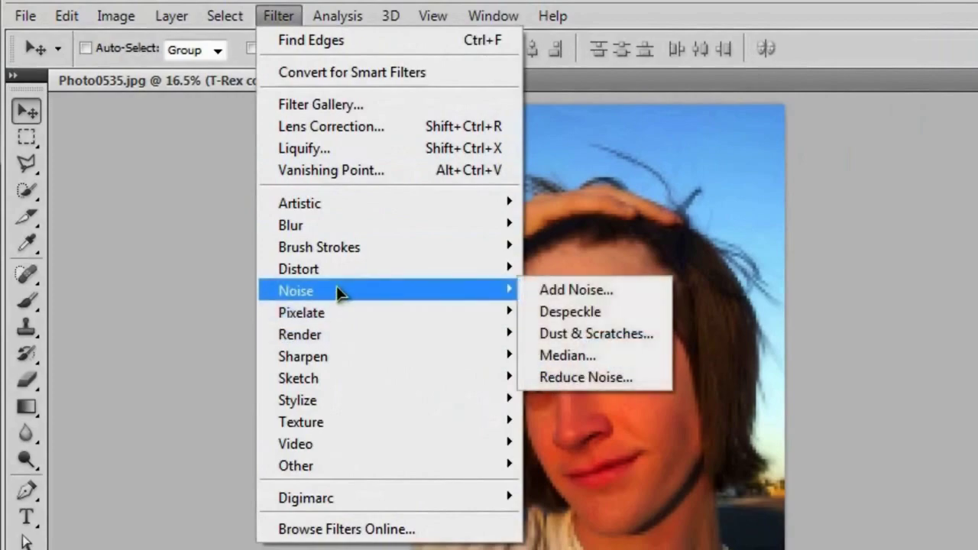
{"action": "left_click", "coordinate": [566, 356]}
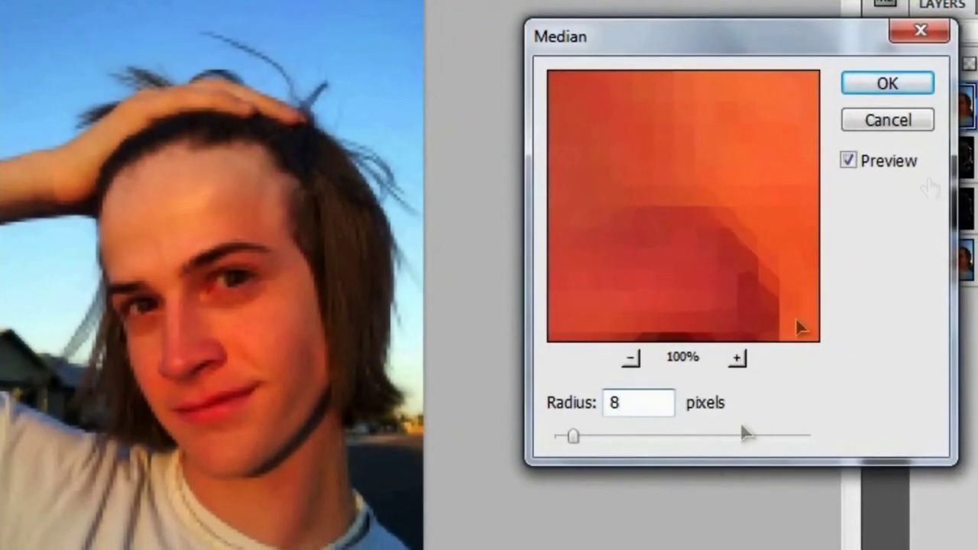
{"action": "left_click", "coordinate": [890, 86]}
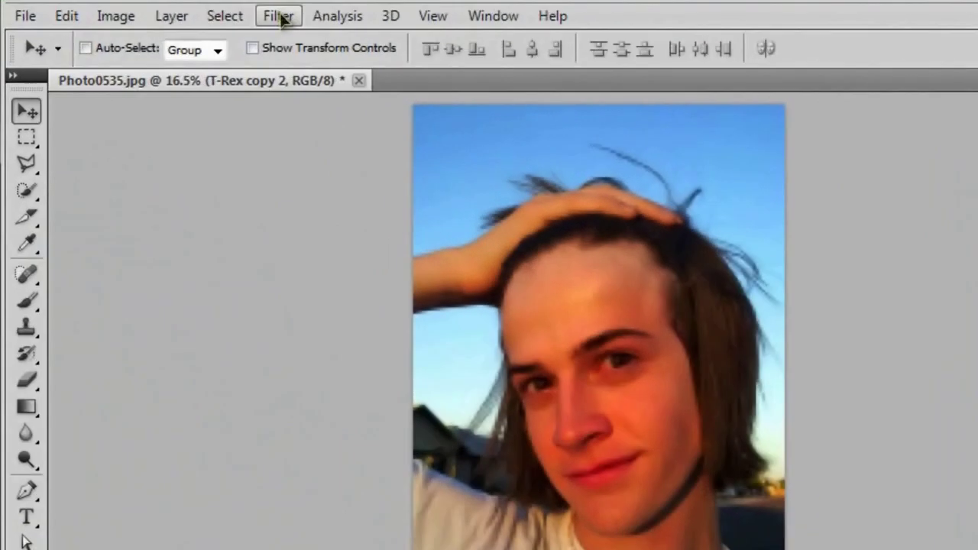
Apply Find Edges to T-Rex copy 2, making a faint line sketch.
{"action": "left_click", "coordinate": [185, 56]}
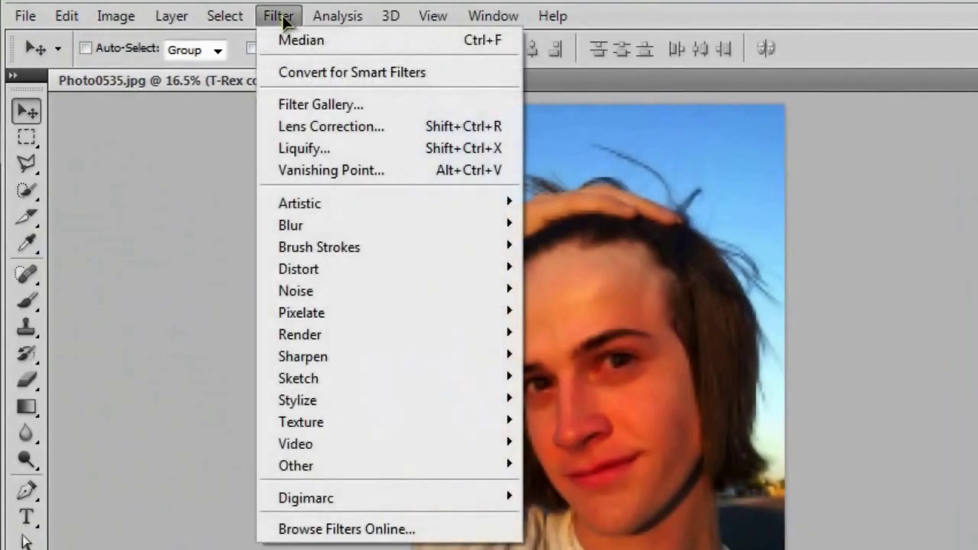
{"action": "mouse_move", "coordinate": [421, 413]}
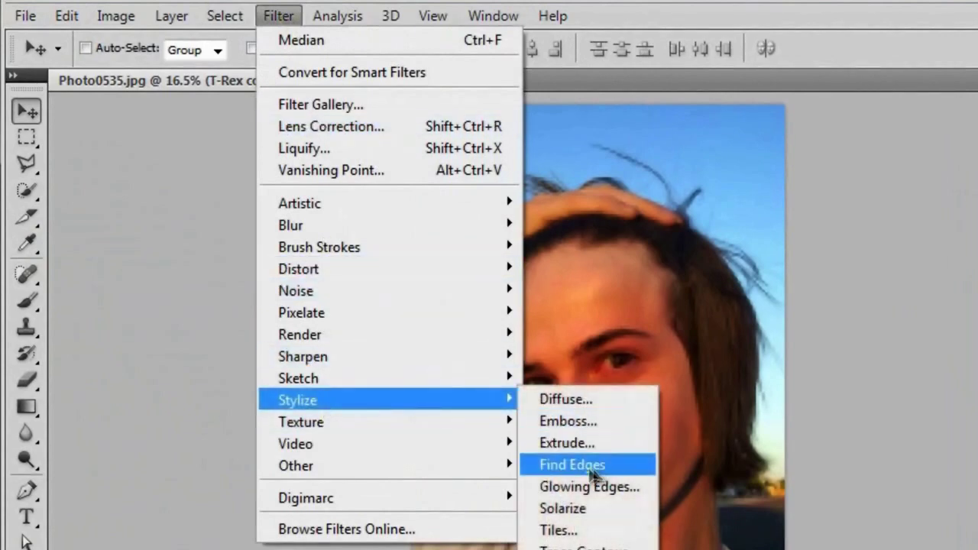
{"action": "left_click", "coordinate": [637, 468]}
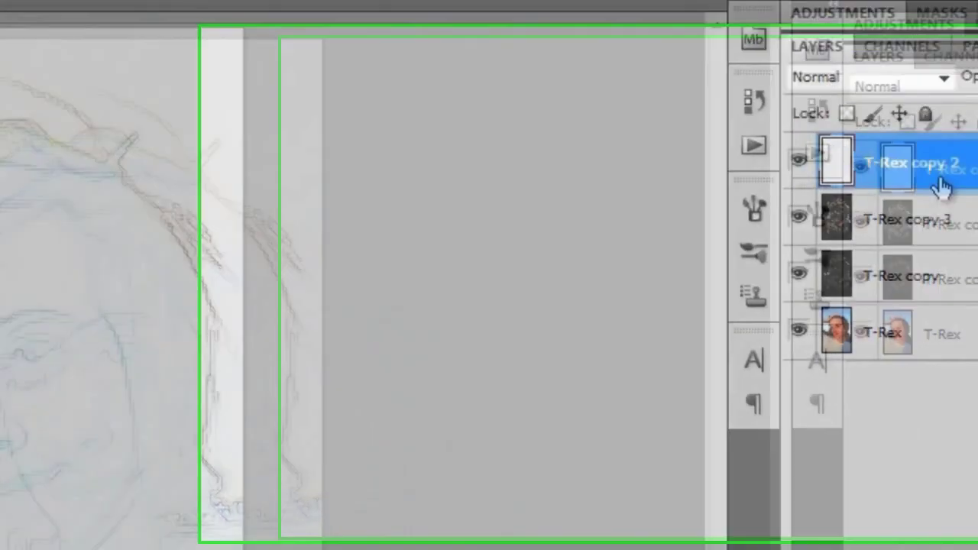
Invert T-Rex copy 2 to bright edges on black and blend it in Screen mode.
{"action": "key", "text": "ctrl+i"}
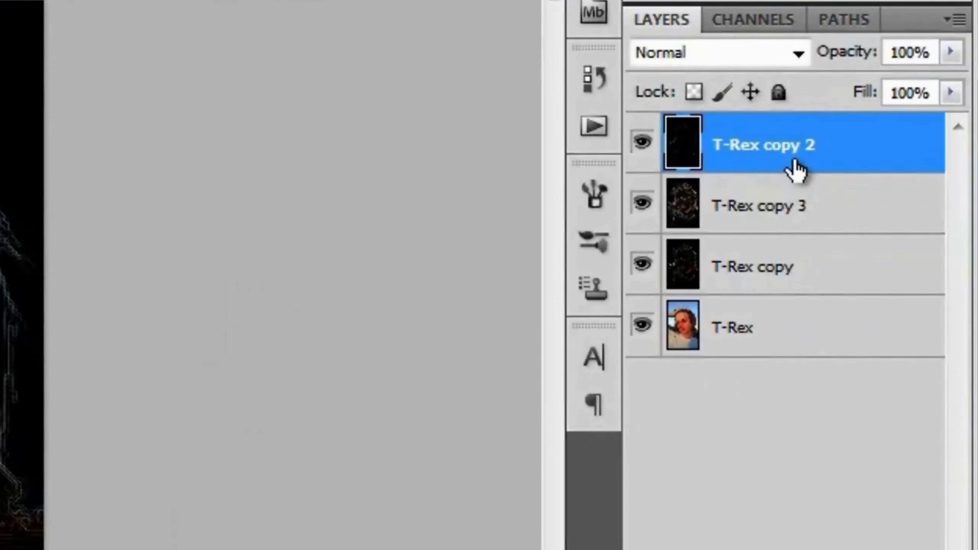
{"action": "left_click", "coordinate": [717, 60]}
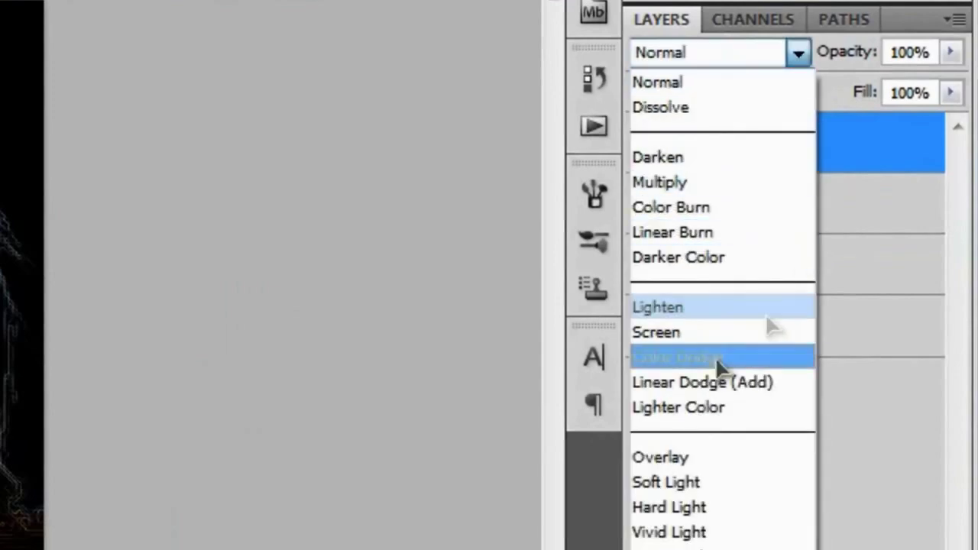
{"action": "left_click", "coordinate": [688, 330]}
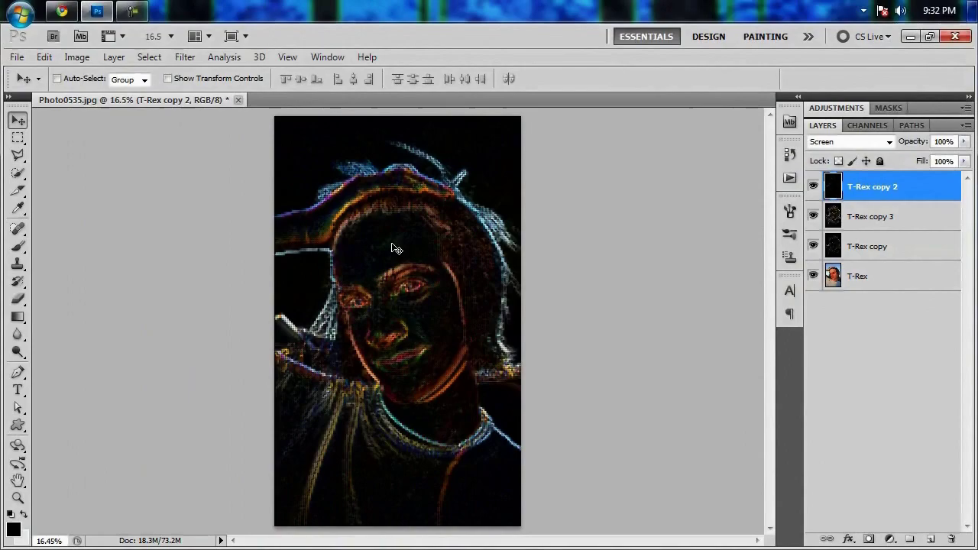
Inspect the glowing outlines at 100% actual pixels, then fit the image back on screen.
{"action": "key", "text": "ctrl+1"}
{"action": "left_click_drag", "start_coordinate": [263, 257], "coordinate": [360, 302]}
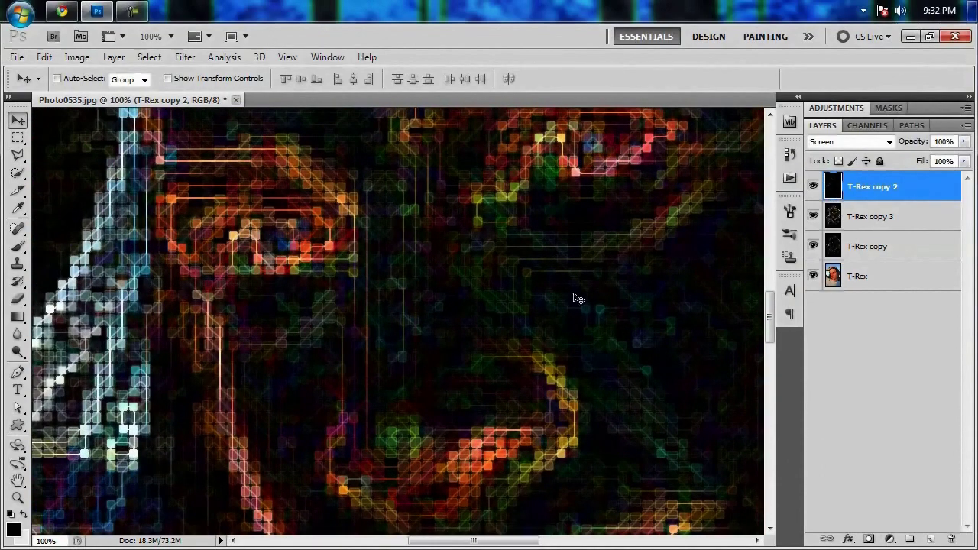
{"action": "key", "text": "ctrl+0"}
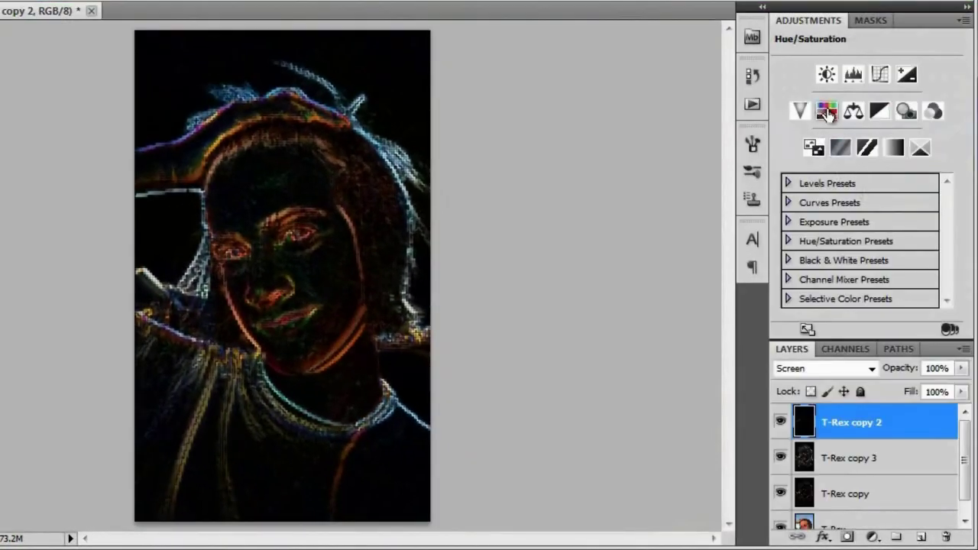
Add a colorized Hue/Saturation adjustment layer with Hue 100 and Saturation 100.
{"action": "left_click", "coordinate": [826, 112]}
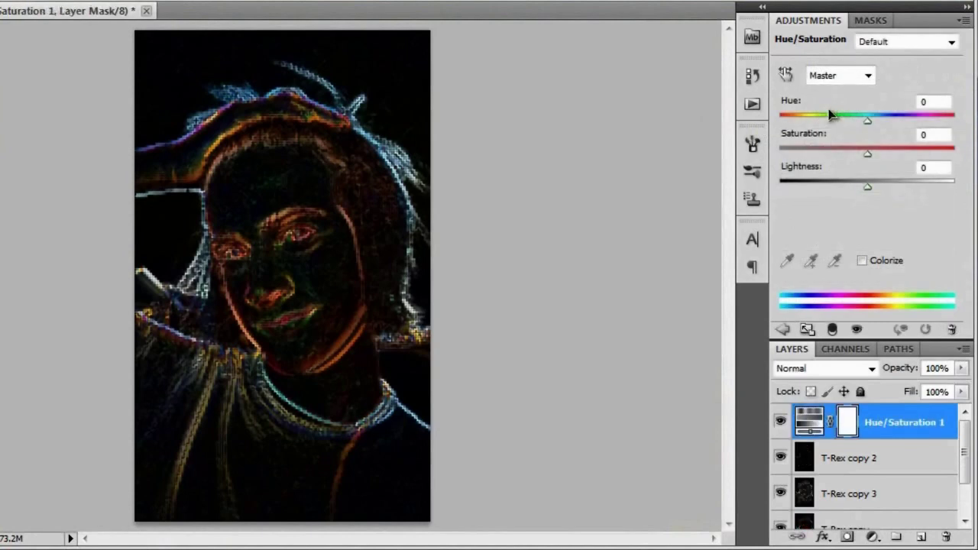
{"action": "left_click", "coordinate": [861, 262]}
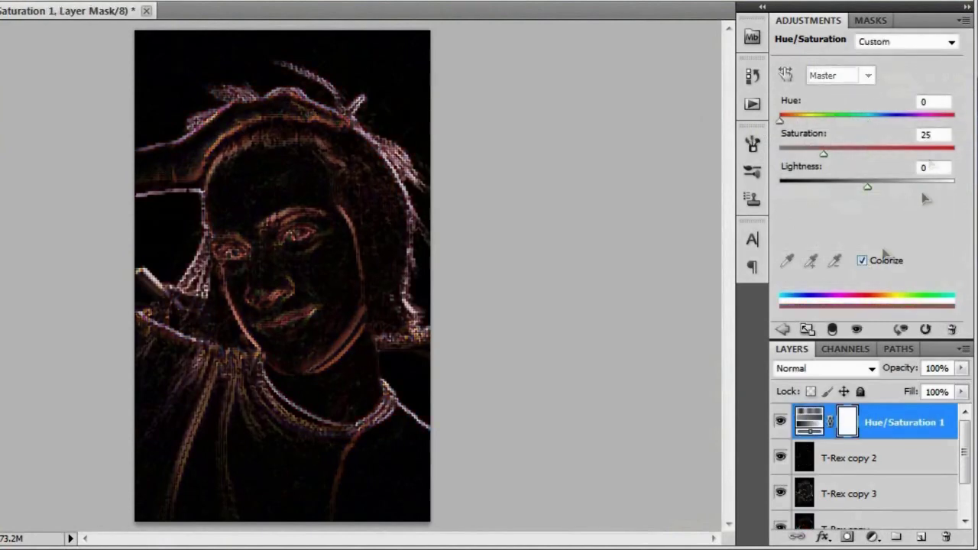
{"action": "left_click", "coordinate": [928, 100]}
{"action": "type", "text": "1"}
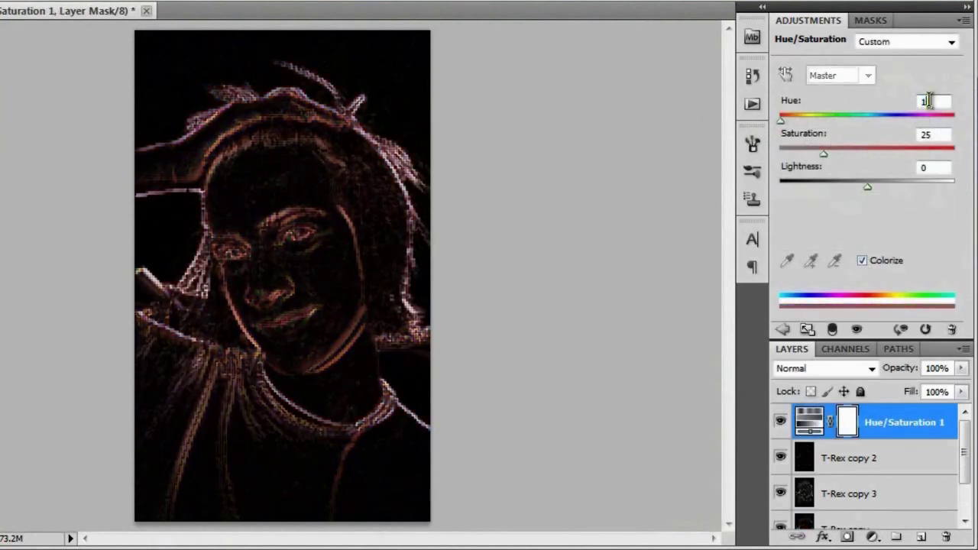
{"action": "type", "text": "00"}
{"action": "key", "text": "Tab"}
{"action": "type", "text": "10"}
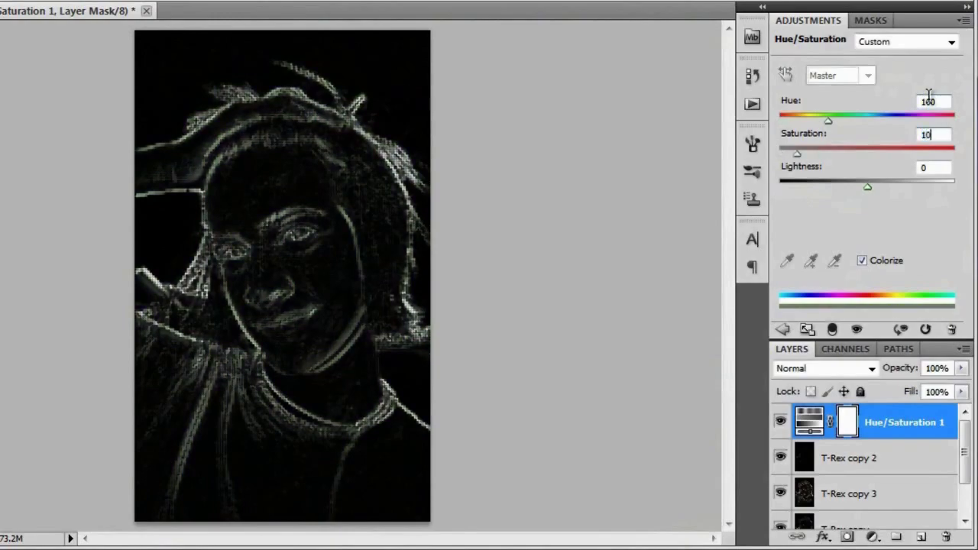
{"action": "type", "text": "0"}
{"action": "double_click", "coordinate": [808, 20]}
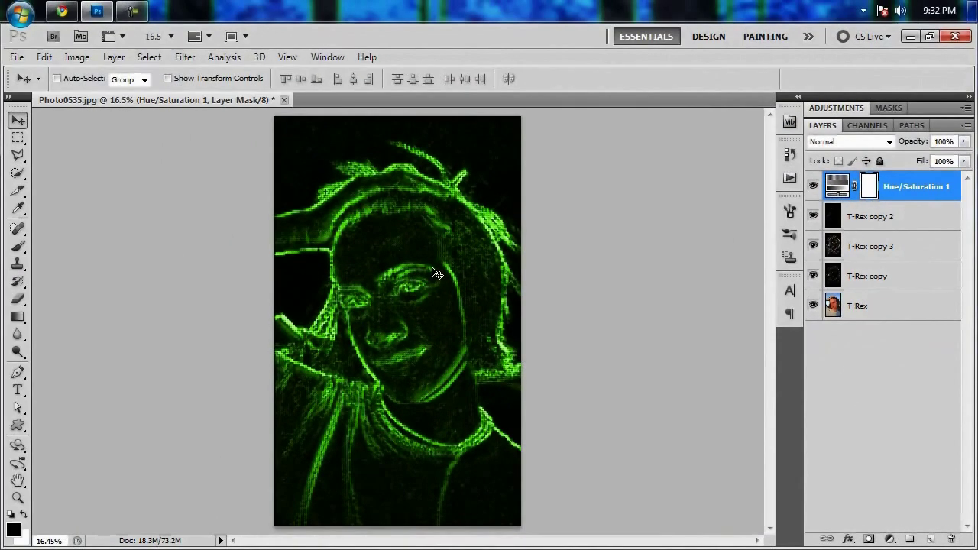
Inspect the green outlines at 100% zoom, then fit the whole image in view.
{"action": "key", "text": "ctrl+1"}
{"action": "left_click_drag", "start_coordinate": [373, 270], "coordinate": [425, 322]}
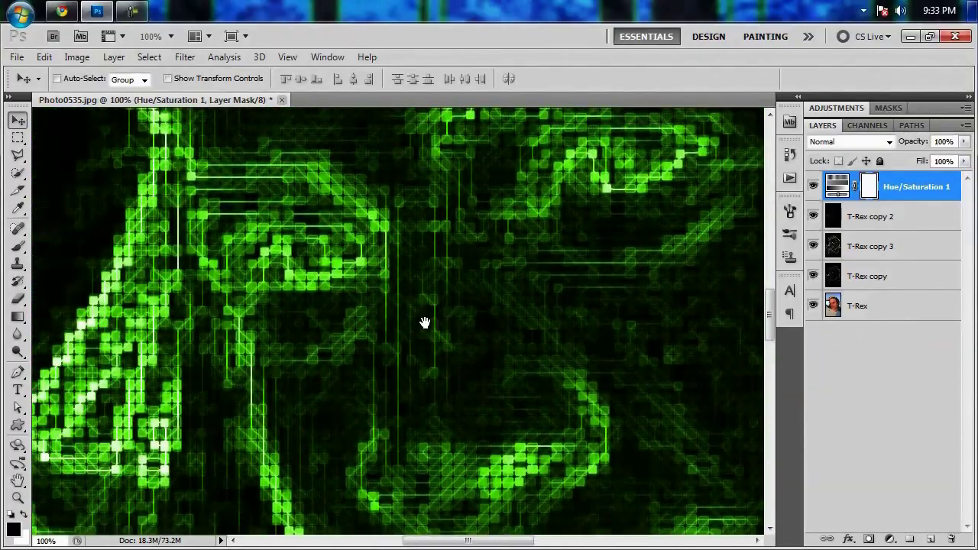
{"action": "left_click_drag", "start_coordinate": [415, 231], "coordinate": [580, 426]}
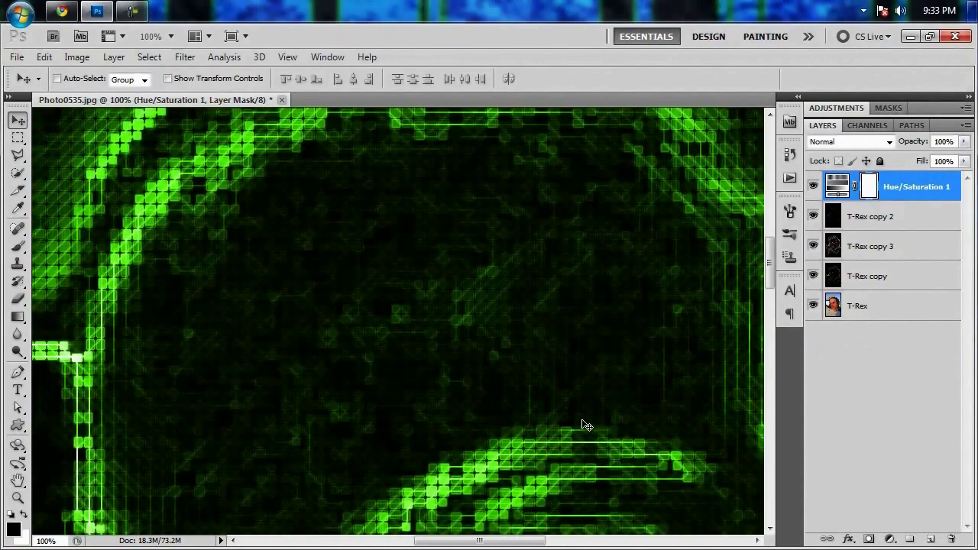
{"action": "key", "text": "ctrl+0"}
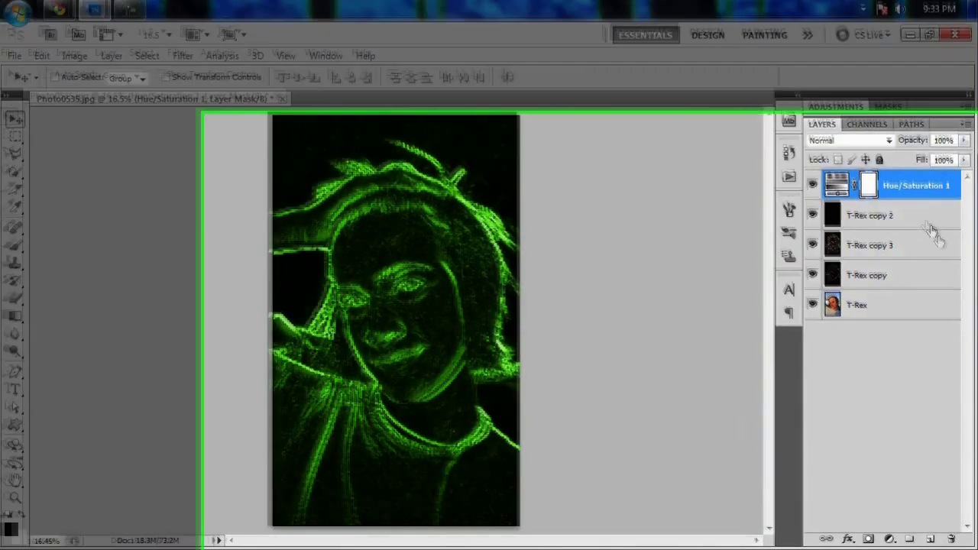
Group T-Rex copy through copy 2 into Group 1 and duplicate the T-Rex photo as copy 4.
{"action": "left_click", "coordinate": [871, 216]}
{"action": "left_click", "coordinate": [880, 279], "text": "shift"}
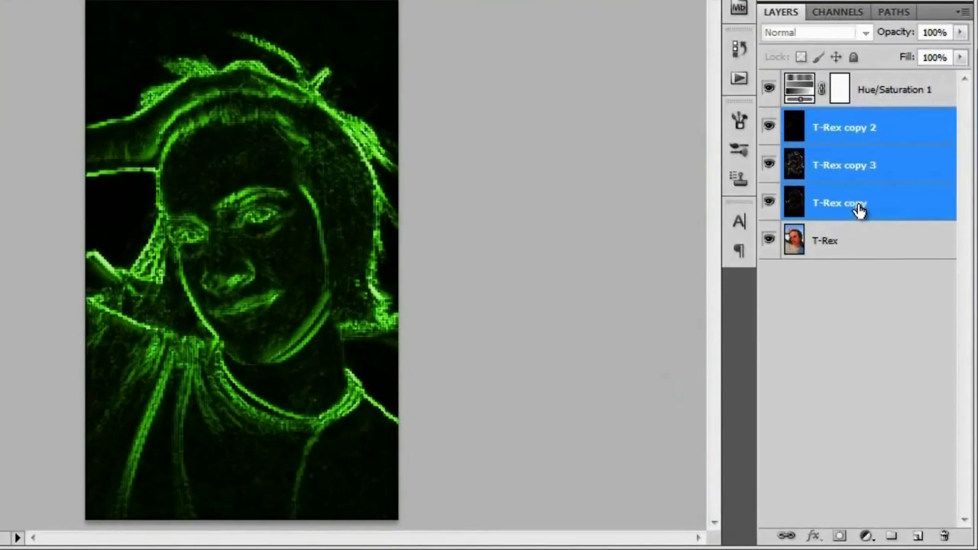
{"action": "key", "text": "ctrl+g"}
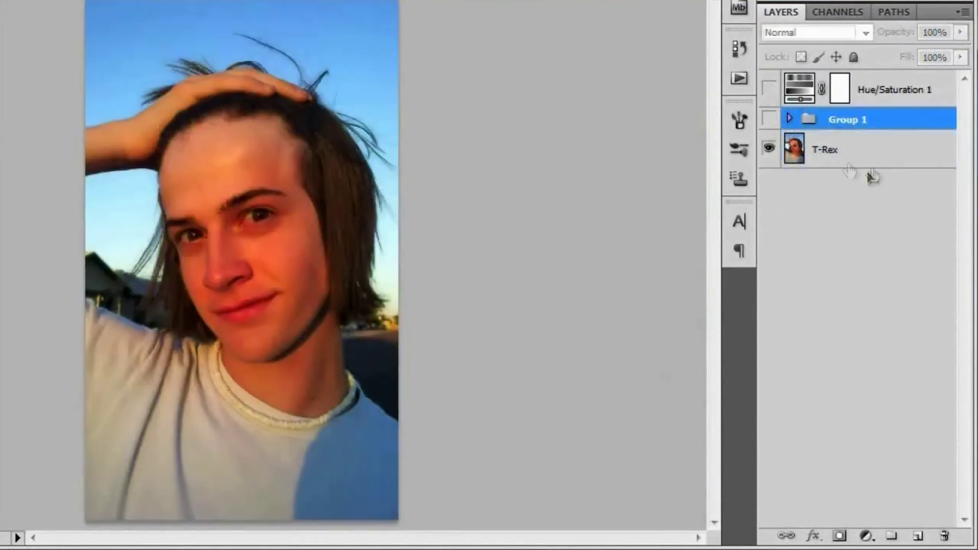
{"action": "left_click", "coordinate": [869, 169]}
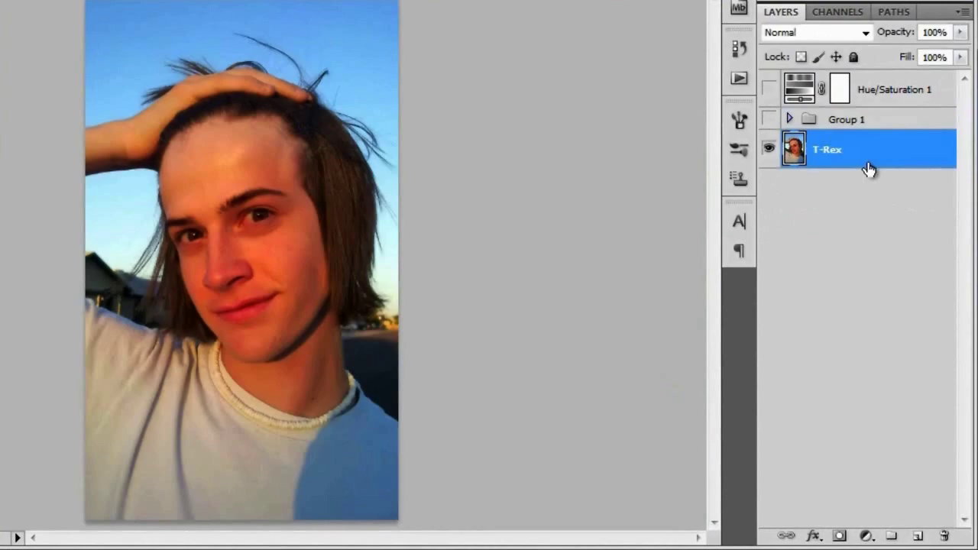
{"action": "key", "text": "ctrl+j"}
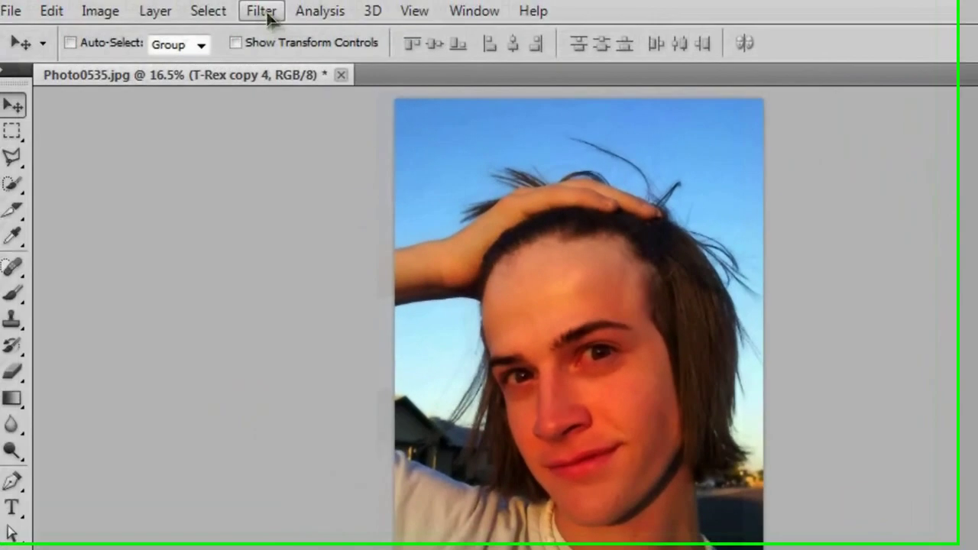
Apply a 15-pixel Gaussian Blur to T-Rex copy 4.
{"action": "left_click", "coordinate": [264, 13]}
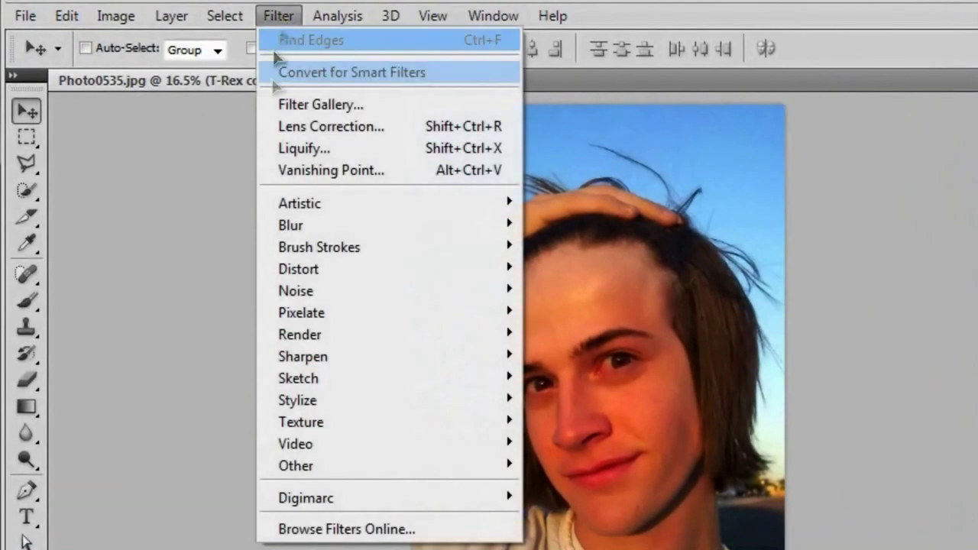
{"action": "mouse_move", "coordinate": [298, 228]}
{"action": "left_click", "coordinate": [618, 310]}
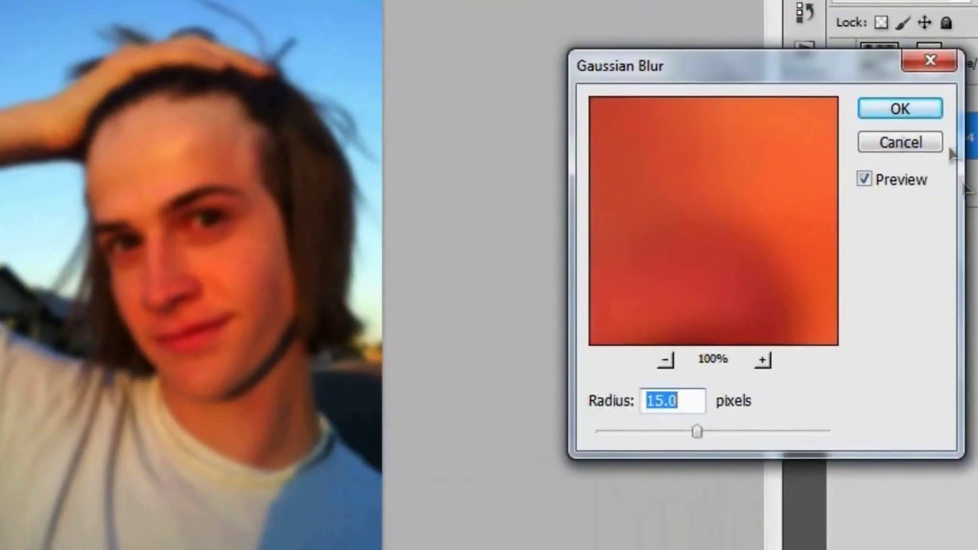
{"action": "left_click", "coordinate": [900, 110]}
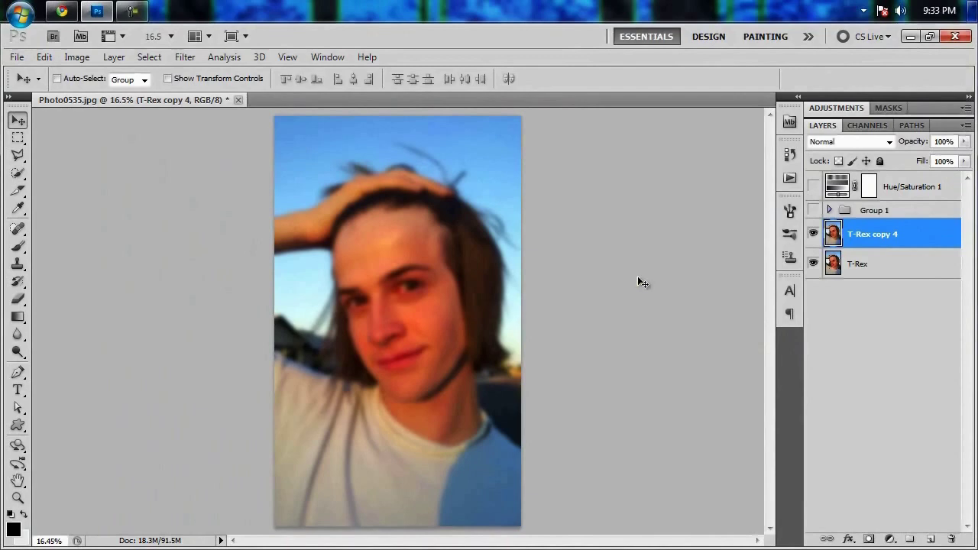
Apply the Mosaic pixelation and Find Edges filters to T-Rex copy 4.
{"action": "left_click", "coordinate": [185, 57]}
{"action": "left_click", "coordinate": [378, 338]}
{"action": "key", "text": "Return"}
{"action": "left_click", "coordinate": [185, 56]}
{"action": "mouse_move", "coordinate": [245, 312]}
{"action": "left_click", "coordinate": [380, 354]}
Apply the Median and Minimum filters to the mosaic edge layer.
{"action": "left_click", "coordinate": [185, 56]}
{"action": "mouse_move", "coordinate": [225, 249]}
{"action": "left_click", "coordinate": [374, 293]}
{"action": "key", "text": "Return"}
{"action": "left_click", "coordinate": [185, 56]}
{"action": "left_click", "coordinate": [379, 414]}
{"action": "key", "text": "Return"}
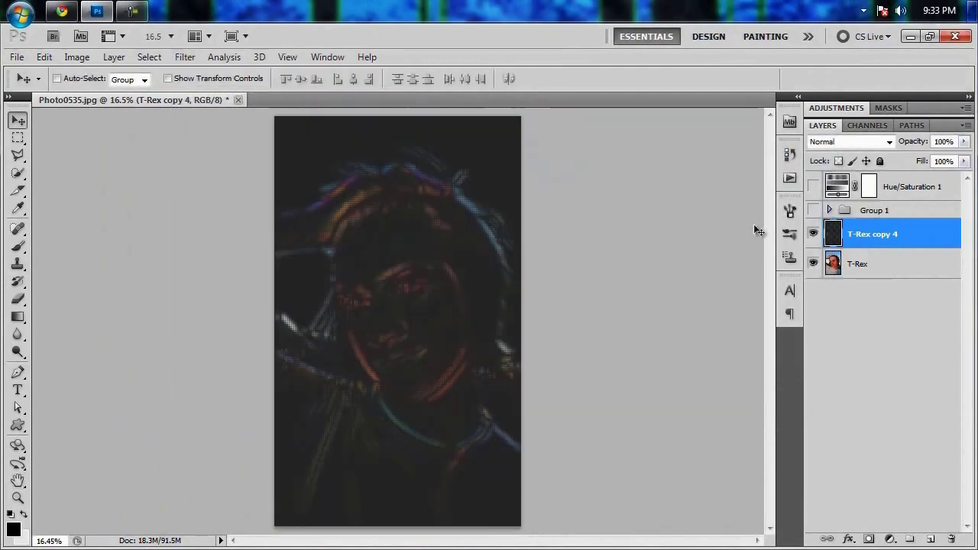
Duplicate it as T-Rex copy 5, invert and edge-trace it, then blend in Screen at 50% opacity.
{"action": "key", "text": "ctrl+j"}
{"action": "key", "text": "ctrl+i"}
{"action": "left_click", "coordinate": [185, 56]}
{"action": "mouse_move", "coordinate": [229, 312]}
{"action": "left_click", "coordinate": [397, 355]}
{"action": "key", "text": "ctrl+i"}
{"action": "left_click", "coordinate": [850, 141]}
{"action": "left_click", "coordinate": [841, 275]}
{"action": "left_click", "coordinate": [945, 141]}
{"action": "type", "text": "50"}
{"action": "key", "text": "Return"}
Duplicate the T-Rex photo as copy 6, Gaussian-blur it, and bring it to the top.
{"action": "left_click", "coordinate": [872, 293]}
{"action": "key", "text": "ctrl+j"}
{"action": "left_click", "coordinate": [185, 56]}
{"action": "mouse_move", "coordinate": [195, 196]}
{"action": "left_click", "coordinate": [386, 253]}
{"action": "key", "text": "Return"}
{"action": "key", "text": "v"}
{"action": "key", "text": "ctrl+shift+bracketright"}
Give copy 6 Mosaic, Median, Find Edges, invert and Screen blending, then group copies 4–6 as Group 2.
{"action": "left_click", "coordinate": [185, 57]}
{"action": "mouse_move", "coordinate": [207, 253]}
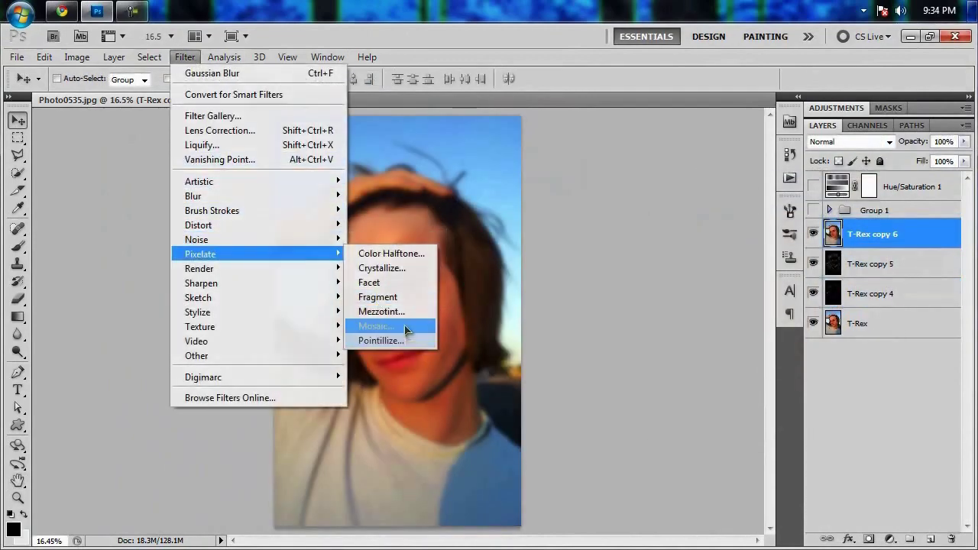
{"action": "left_click", "coordinate": [401, 324]}
{"action": "left_click", "coordinate": [185, 57]}
{"action": "left_click", "coordinate": [382, 283]}
{"action": "key", "text": "Return"}
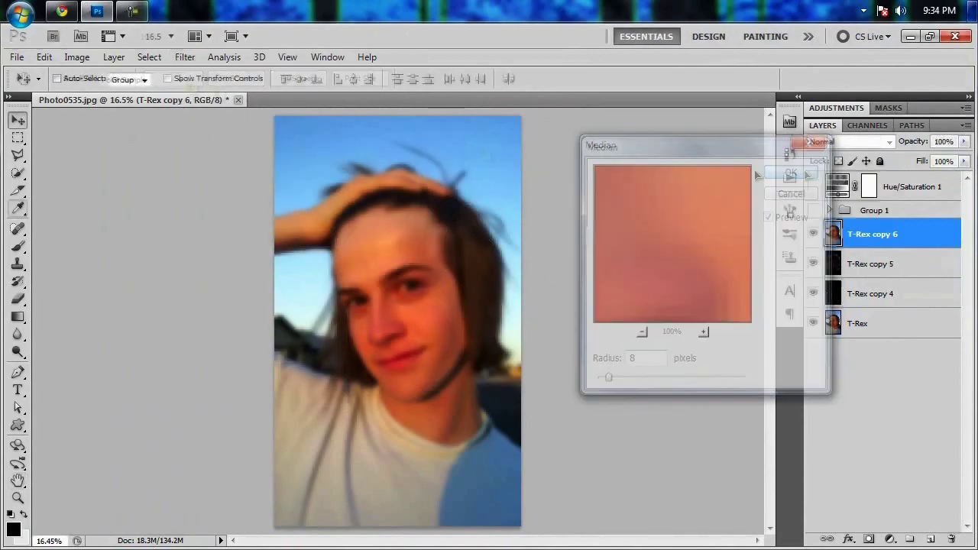
{"action": "left_click", "coordinate": [185, 56]}
{"action": "mouse_move", "coordinate": [229, 310]}
{"action": "left_click", "coordinate": [398, 356]}
{"action": "key", "text": "ctrl+i"}
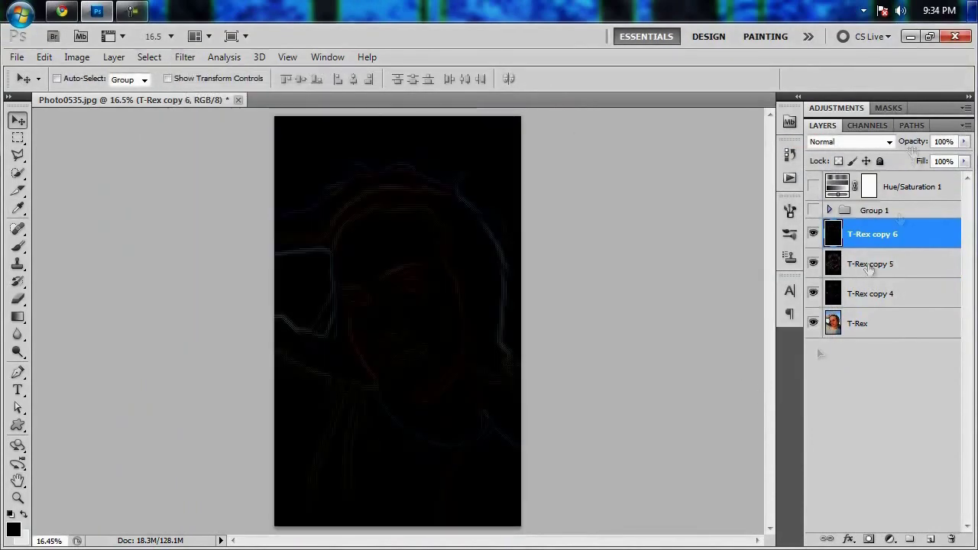
{"action": "left_click", "coordinate": [849, 141]}
{"action": "left_click", "coordinate": [850, 279]}
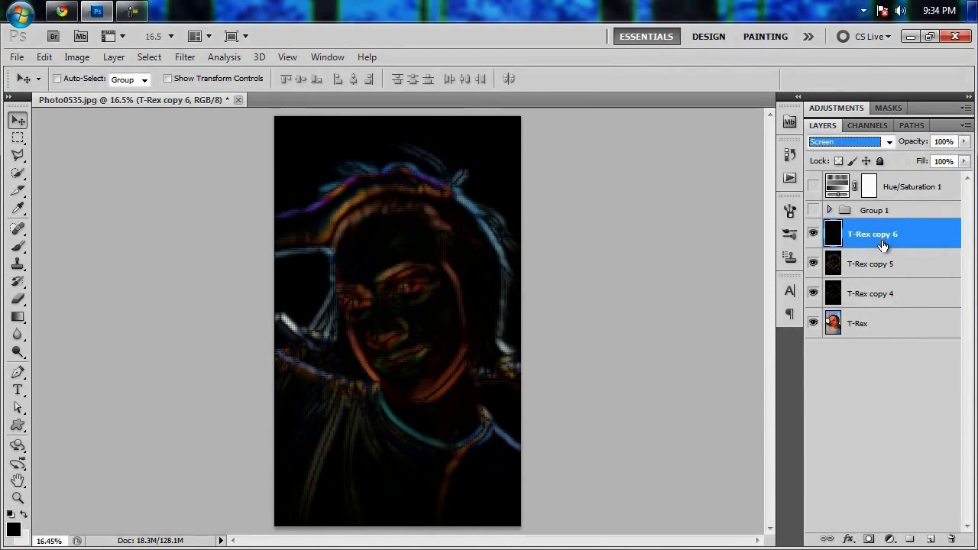
{"action": "left_click", "coordinate": [881, 296], "text": "shift"}
{"action": "key", "text": "ctrl+g"}
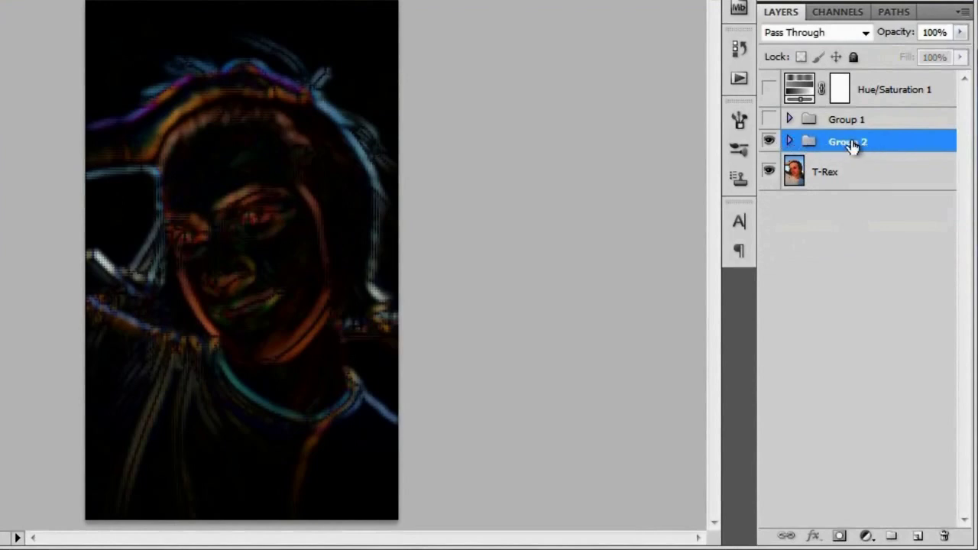
Move Group 2 above Group 1, show Hue/Saturation 1, and set Group 2 to Screen blending.
{"action": "left_click_drag", "start_coordinate": [857, 143], "coordinate": [857, 108]}
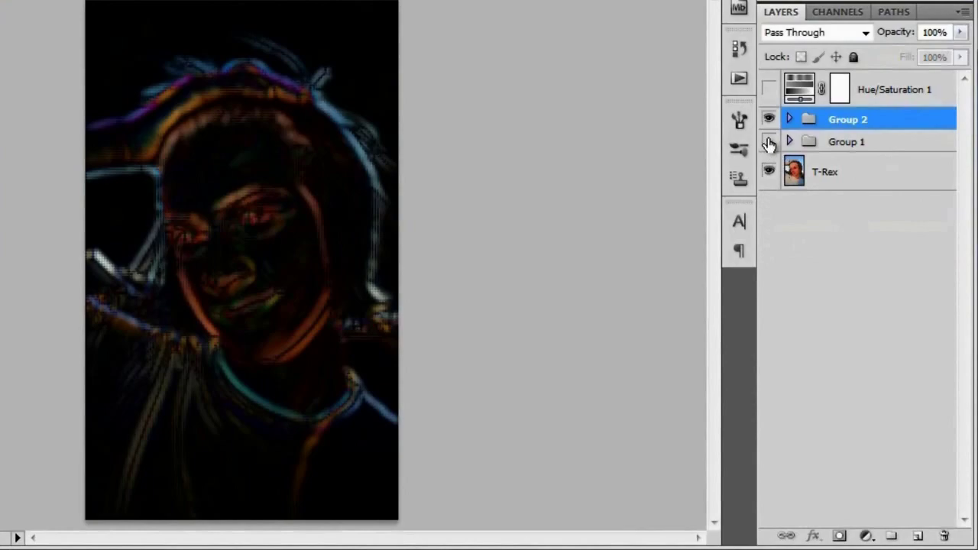
{"action": "left_click", "coordinate": [769, 90]}
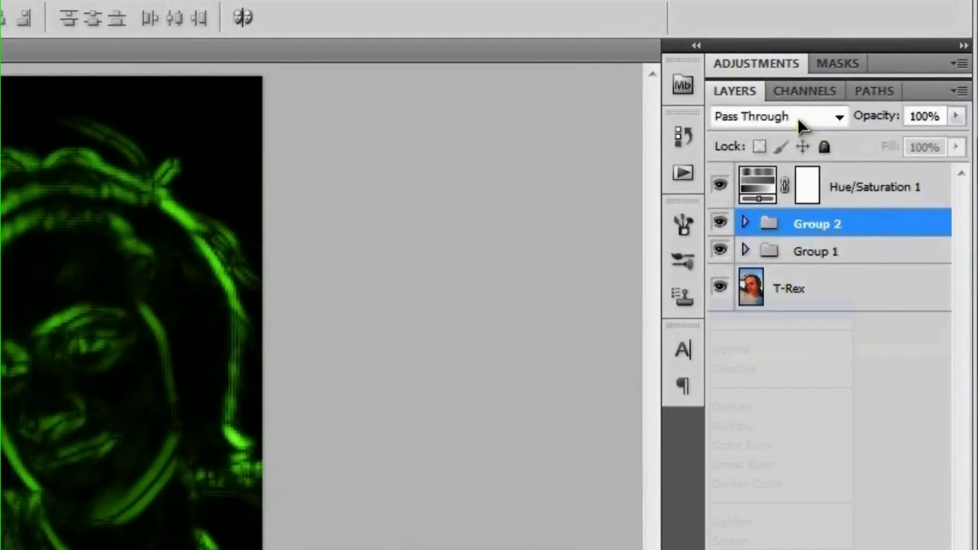
{"action": "left_click", "coordinate": [840, 32]}
{"action": "left_click", "coordinate": [757, 136]}
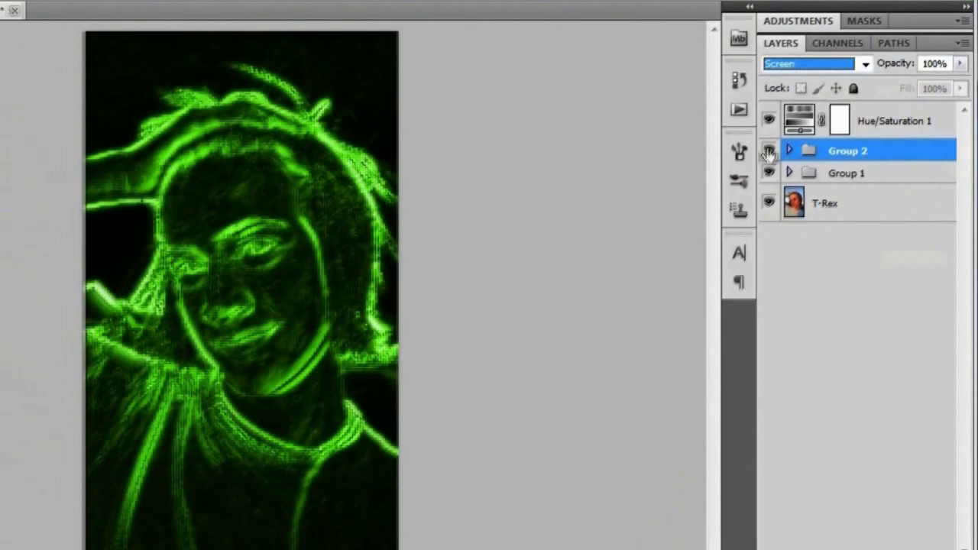
Toggle Group 2's visibility to compare the combined green glow, then fit the image in view.
{"action": "left_click", "coordinate": [719, 223]}
{"action": "left_click", "coordinate": [719, 223]}
{"action": "left_click", "coordinate": [770, 150]}
{"action": "left_click", "coordinate": [770, 151]}
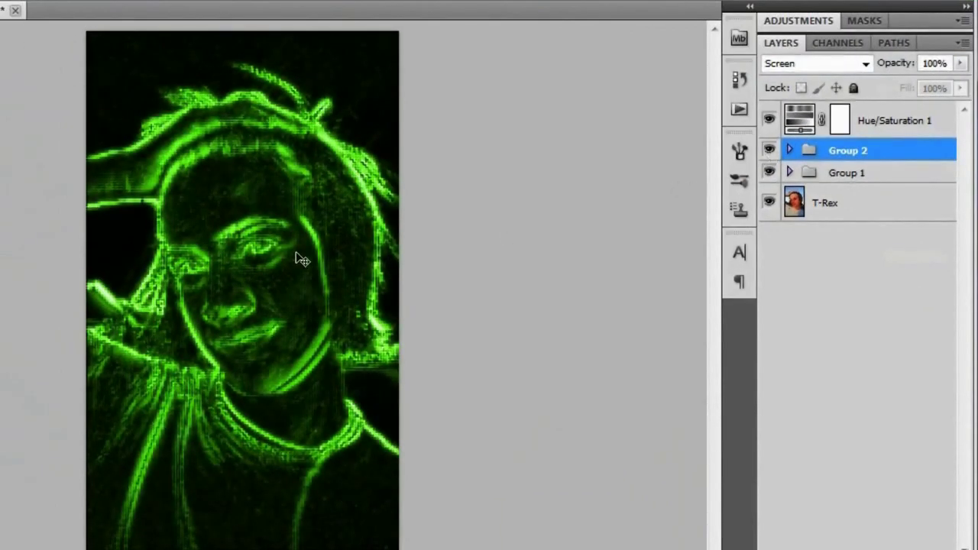
{"action": "scroll", "coordinate": [303, 260], "scroll_direction": "up", "scroll_amount": 5}
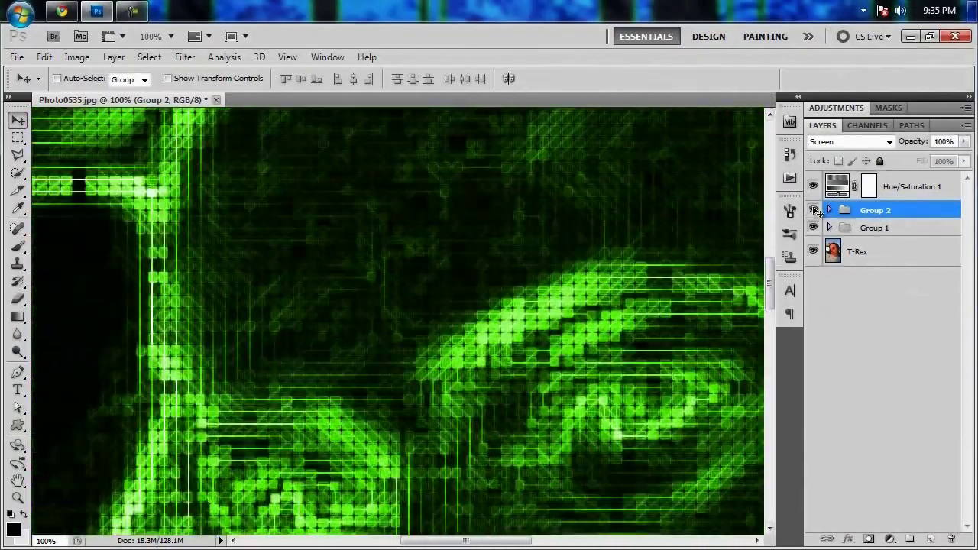
{"action": "left_click", "coordinate": [814, 210]}
{"action": "left_click", "coordinate": [813, 210]}
{"action": "left_click", "coordinate": [814, 210]}
{"action": "left_click", "coordinate": [814, 210]}
{"action": "key", "text": "ctrl+0"}
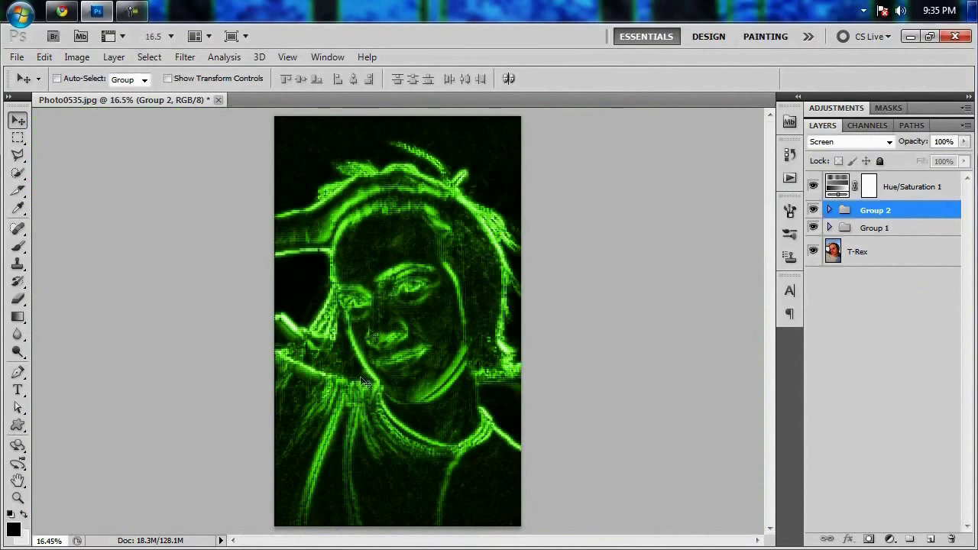